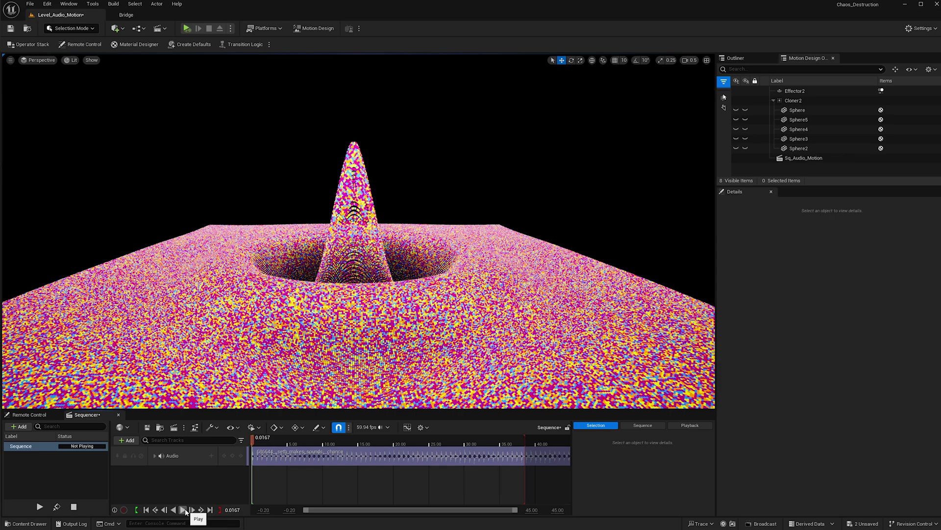
Preview the Sq_Audio_Motion audio-driven spike animation, then stop playback.
{"action": "left_click", "coordinate": [185, 510]}
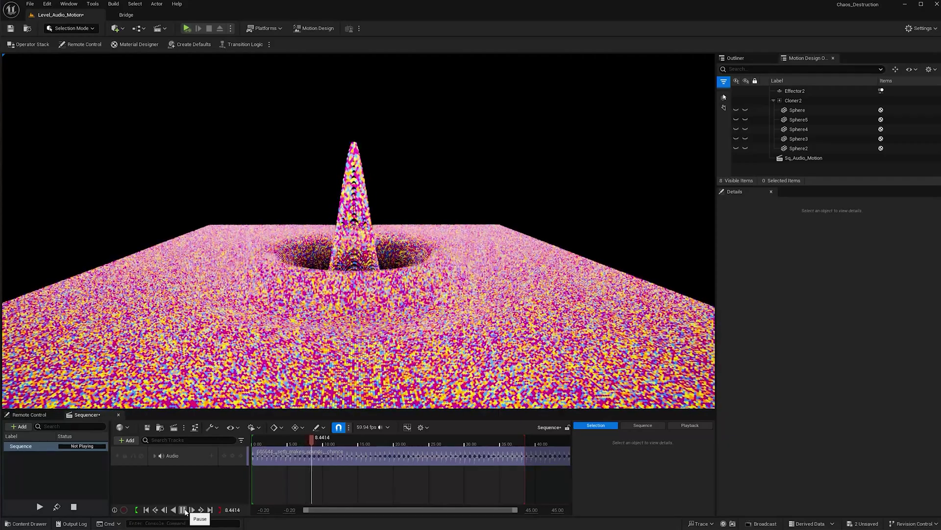
{"action": "left_click", "coordinate": [183, 509]}
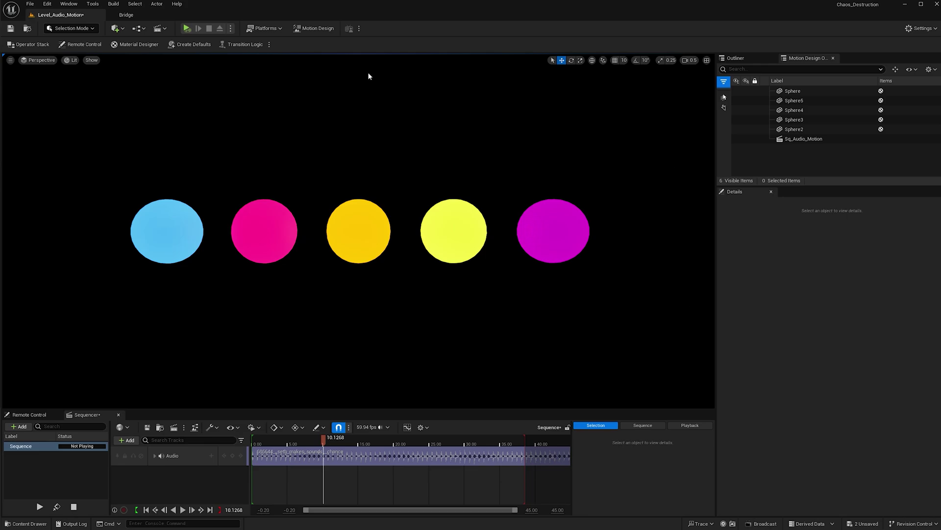
Switch the editor to Motion Design mode and spawn a Cloner Actor, Cloner2, in the viewport.
{"action": "left_click", "coordinate": [92, 29]}
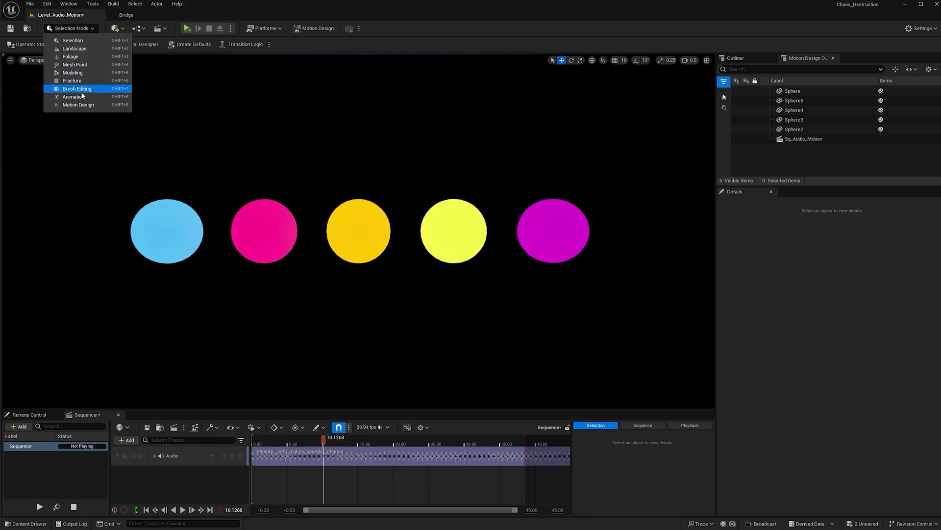
{"action": "left_click", "coordinate": [79, 105]}
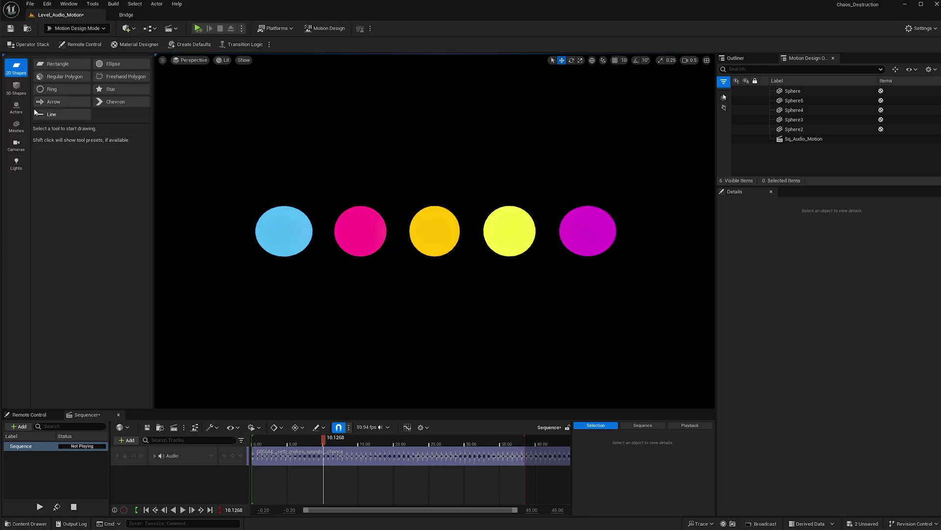
{"action": "left_click", "coordinate": [15, 111]}
{"action": "left_click", "coordinate": [60, 76]}
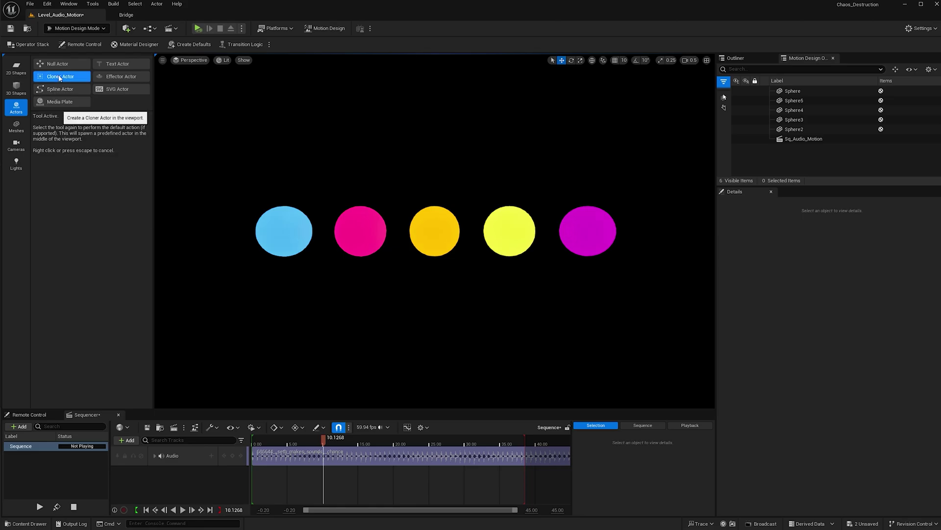
{"action": "left_click", "coordinate": [293, 127]}
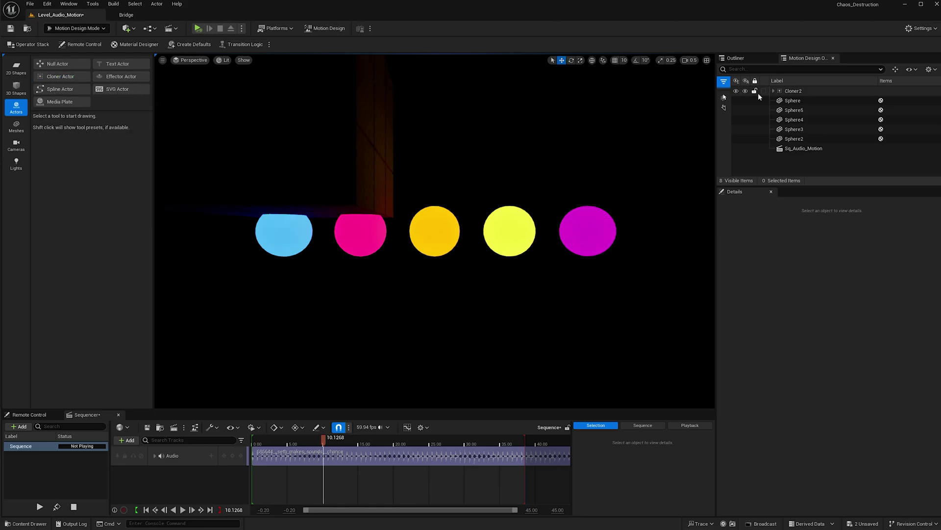
Reset Cloner2's location to the origin and its rotation to zero.
{"action": "left_click", "coordinate": [794, 92]}
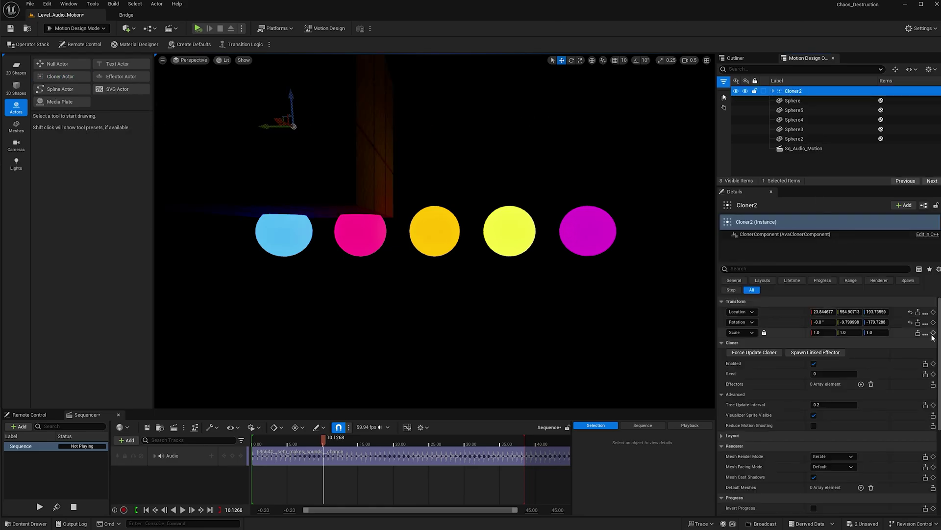
{"action": "left_click", "coordinate": [911, 311]}
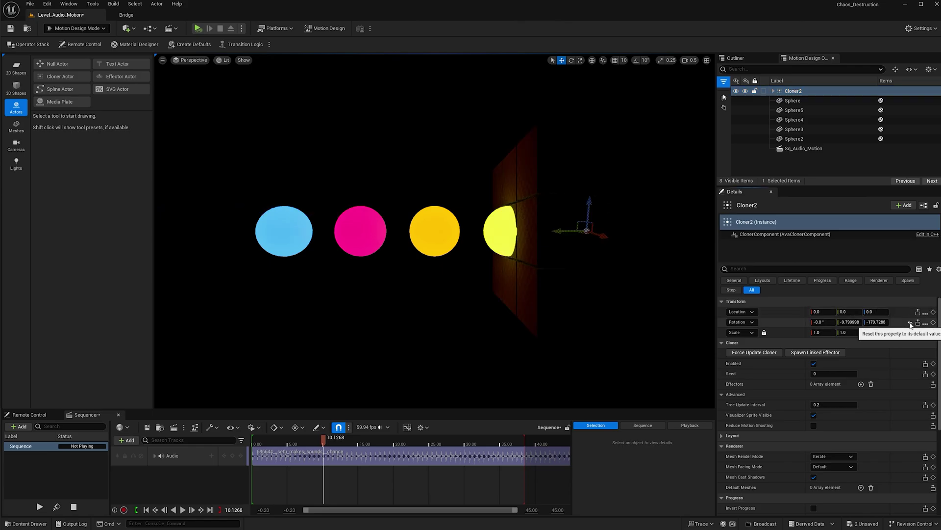
{"action": "left_click", "coordinate": [910, 322]}
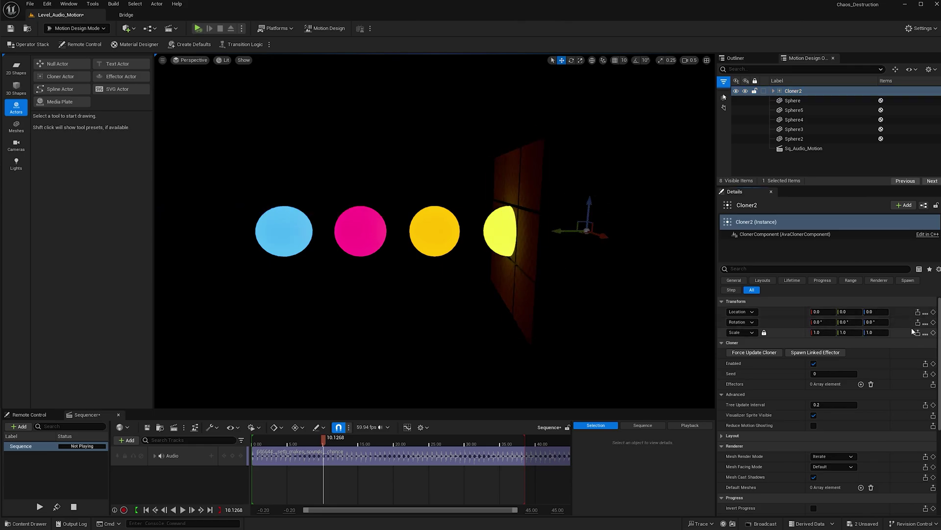
Delete Cloner2's DefaultCube child and confirm the deletion.
{"action": "left_click", "coordinate": [774, 91]}
{"action": "left_click", "coordinate": [793, 101]}
{"action": "key", "text": "Delete"}
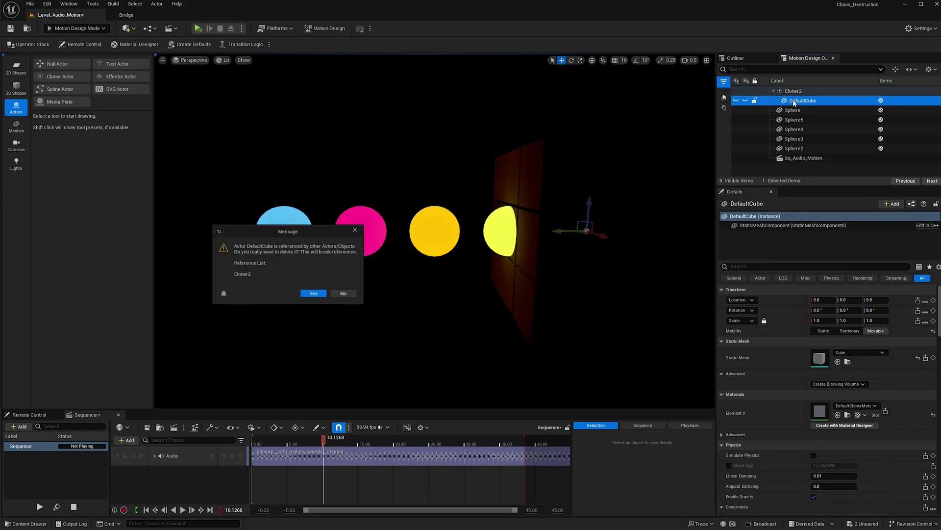
{"action": "left_click", "coordinate": [311, 295]}
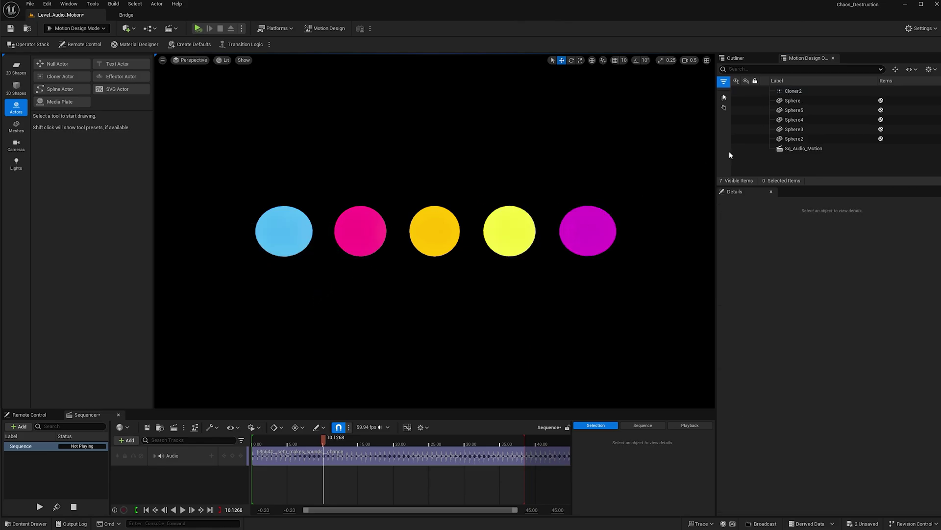
Parent Sphere through Sphere2 under Cloner2 and frame the resulting 3×3×3 sphere grid.
{"action": "left_click", "coordinate": [804, 100]}
{"action": "left_click", "coordinate": [800, 140], "text": "shift"}
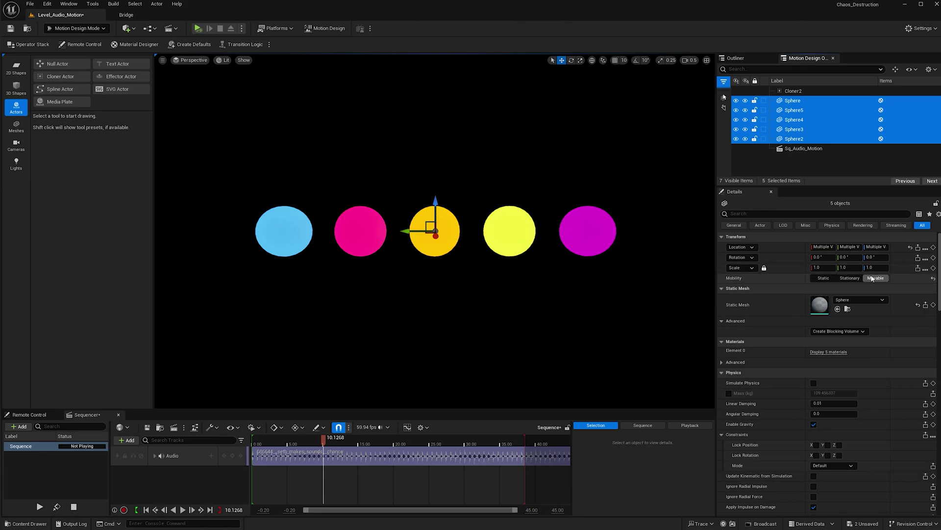
{"action": "left_click_drag", "start_coordinate": [787, 117], "coordinate": [801, 94]}
{"action": "left_click", "coordinate": [804, 93]}
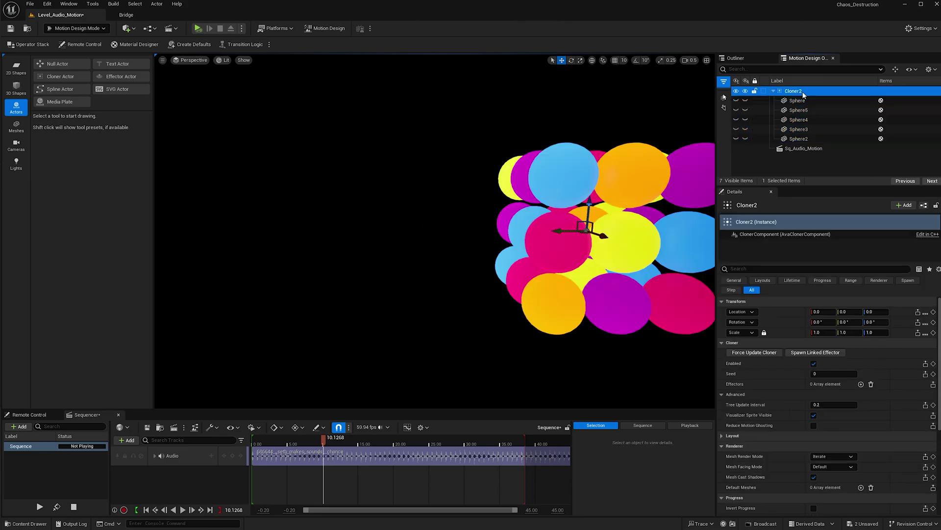
{"action": "scroll", "coordinate": [379, 169], "scroll_direction": "down", "scroll_amount": 3}
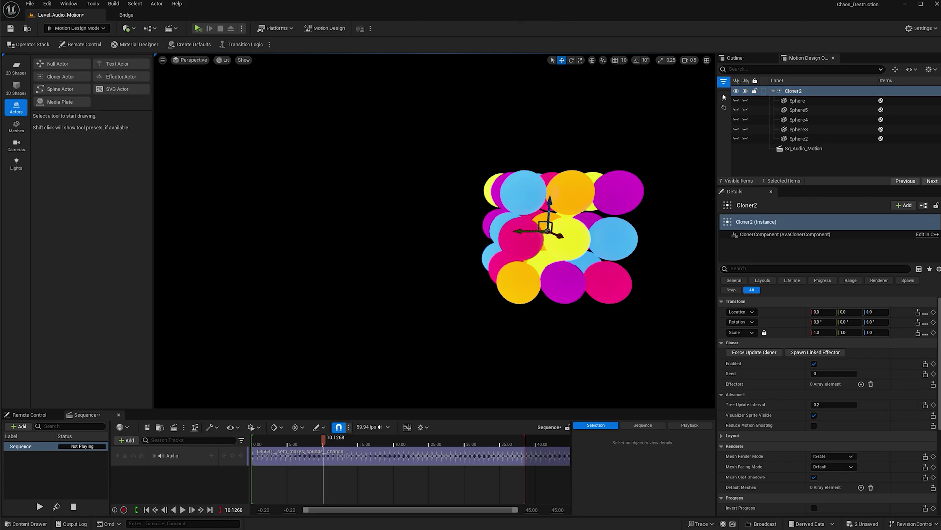
{"action": "key", "text": "f"}
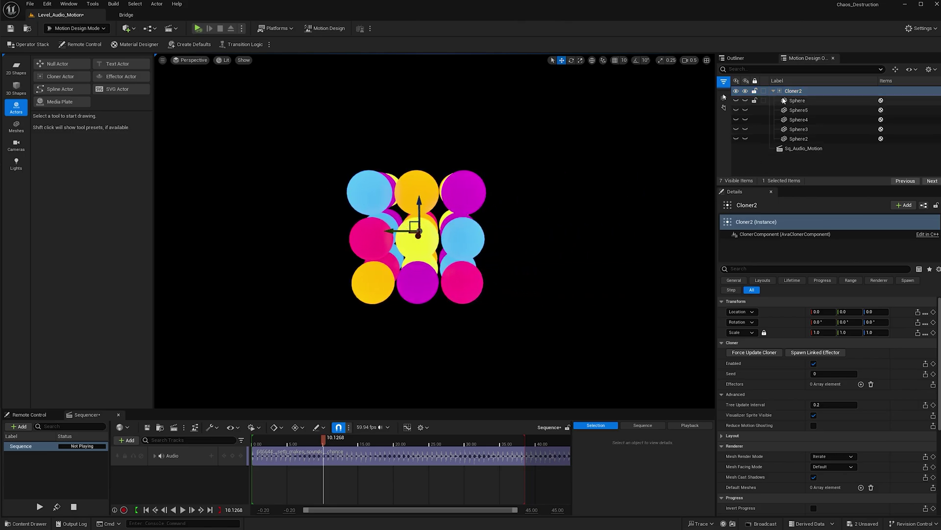
{"action": "left_click", "coordinate": [736, 437]}
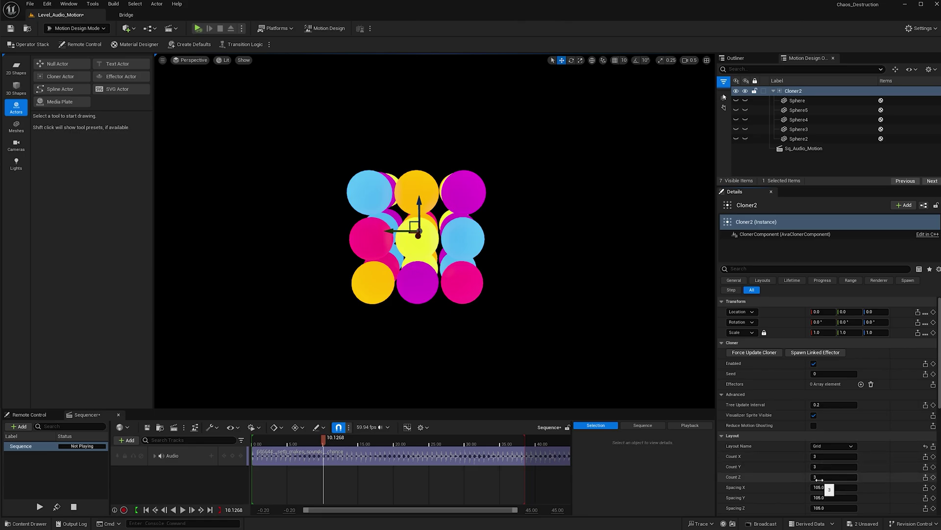
Set Cloner2's layout counts to Z 1, X 500 and Y 500.
{"action": "type", "text": "1"}
{"action": "key", "text": "Return"}
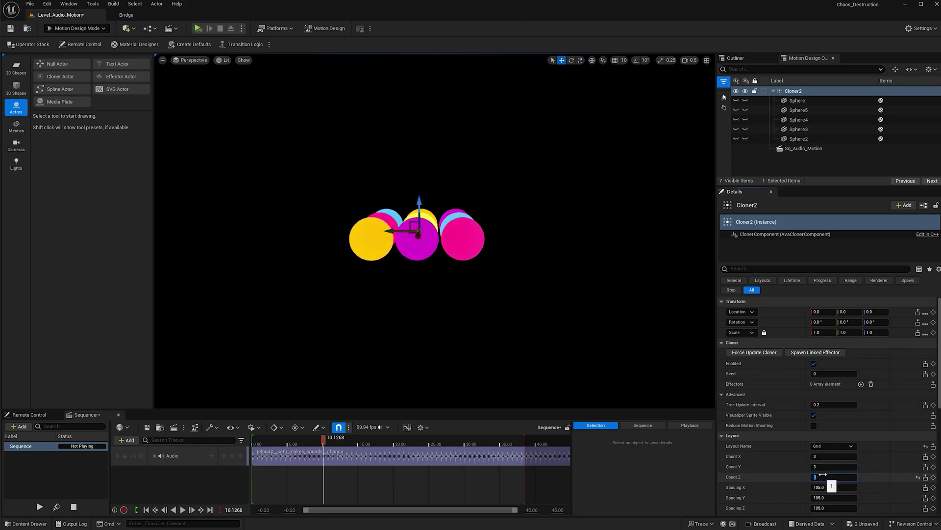
{"action": "left_click", "coordinate": [830, 457]}
{"action": "type", "text": "500"}
{"action": "key", "text": "Return"}
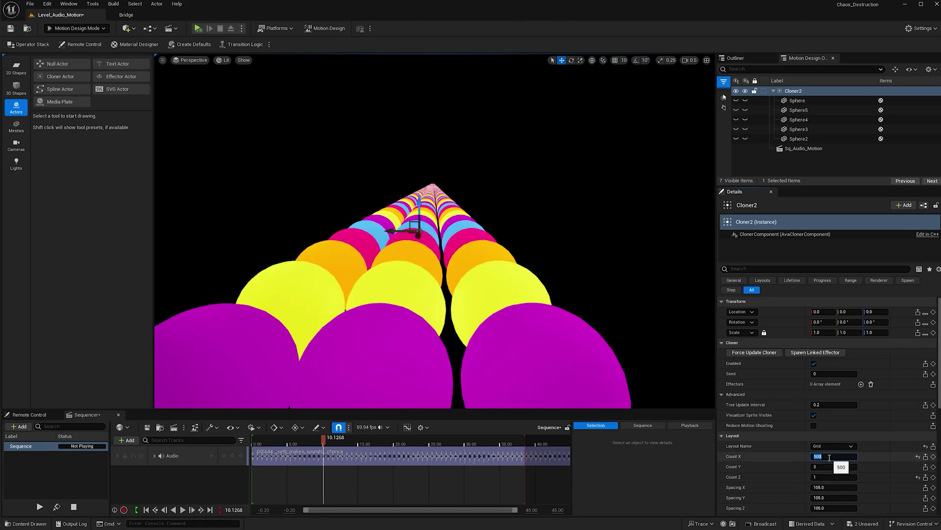
{"action": "left_click", "coordinate": [828, 466]}
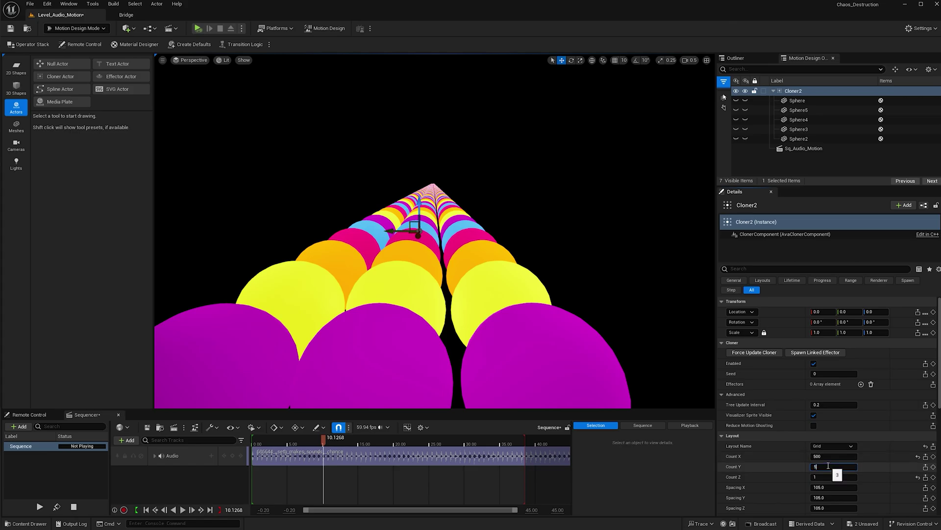
{"action": "key", "text": "Return"}
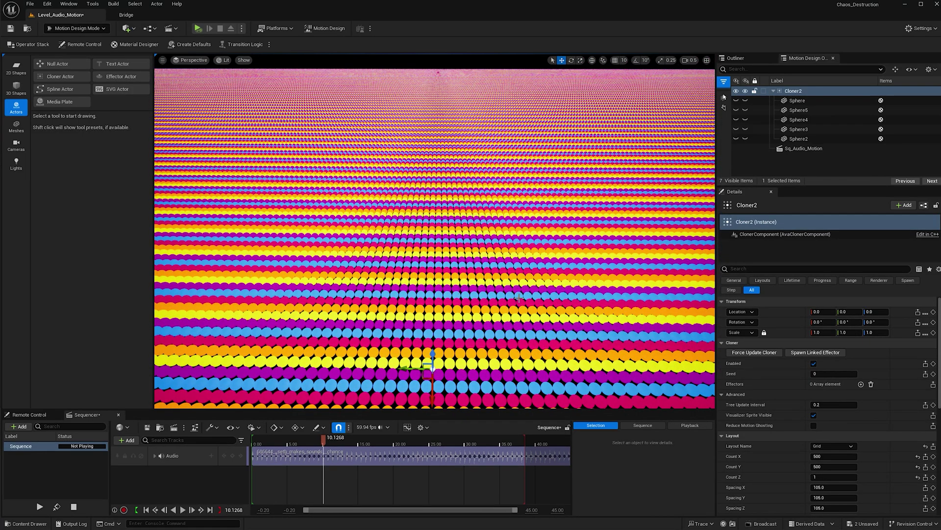
Set Cloner2's Mesh Render Mode to Random to scramble the sphere colours.
{"action": "left_click", "coordinate": [722, 435]}
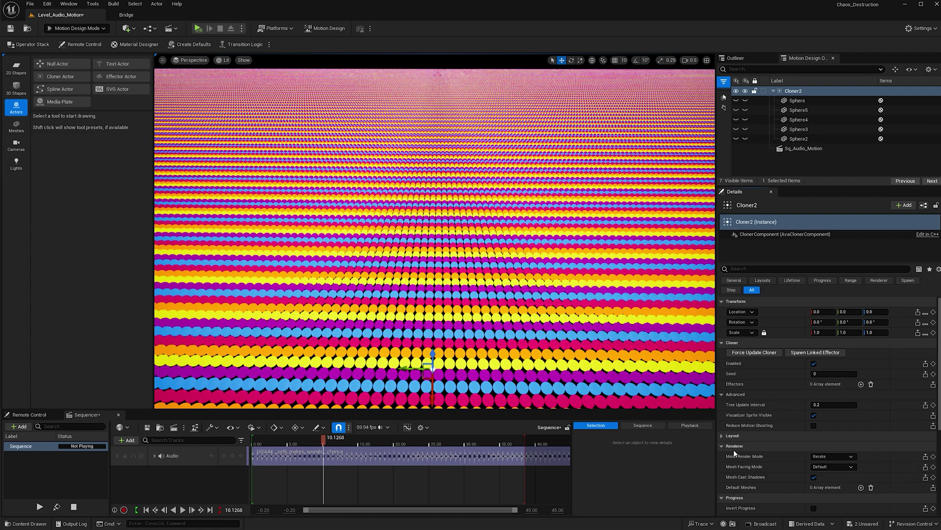
{"action": "left_click", "coordinate": [825, 457]}
{"action": "left_click", "coordinate": [827, 471]}
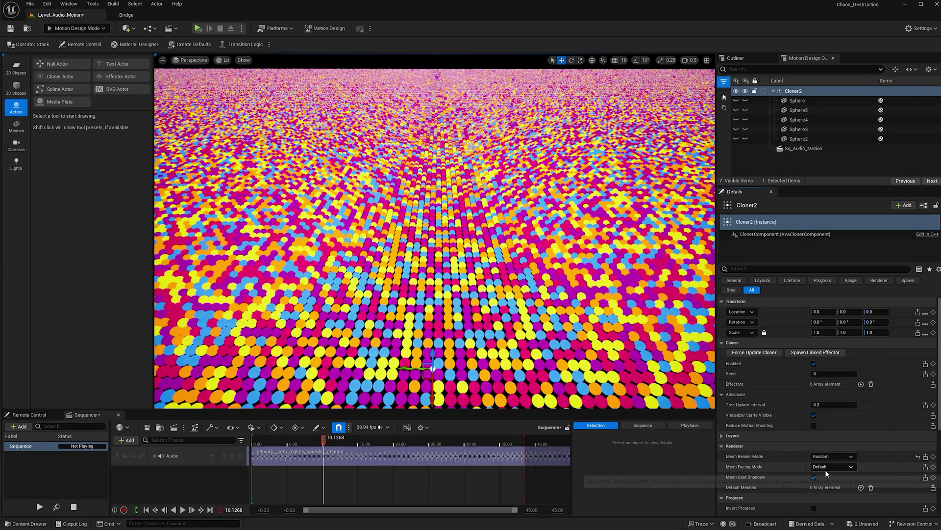
{"action": "scroll", "coordinate": [435, 243], "scroll_direction": "down", "scroll_amount": 3}
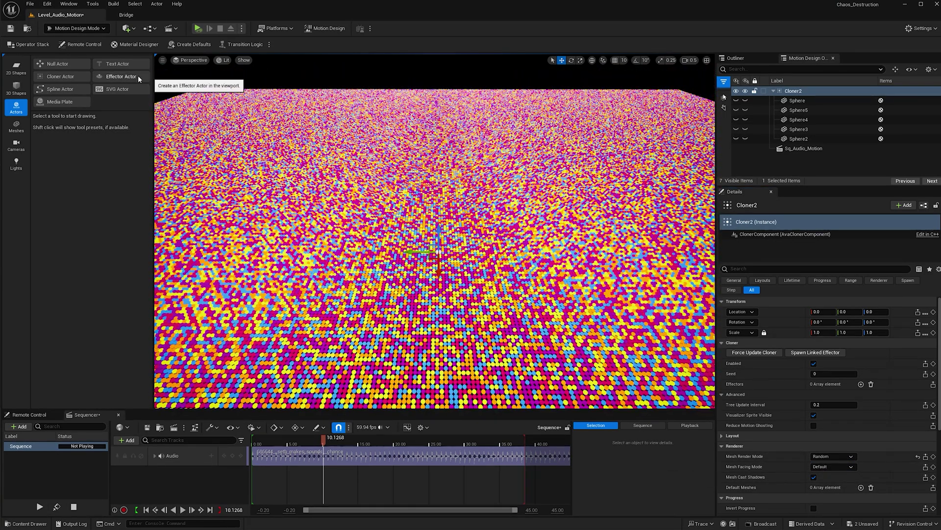
{"action": "left_click", "coordinate": [137, 75]}
Place Effector2 in the level and reset its location and rotation to zero.
{"action": "left_click", "coordinate": [438, 226]}
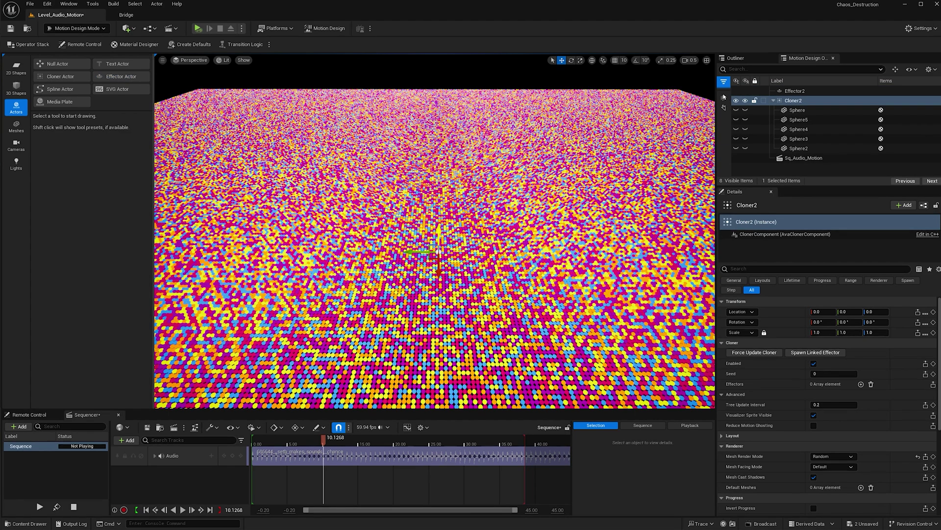
{"action": "left_click", "coordinate": [808, 90]}
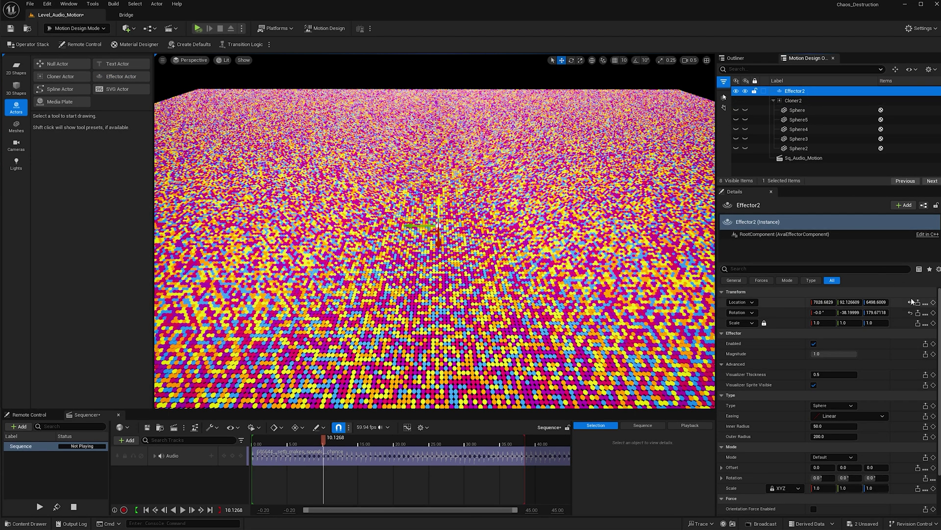
{"action": "left_click", "coordinate": [910, 302]}
{"action": "left_click", "coordinate": [910, 312]}
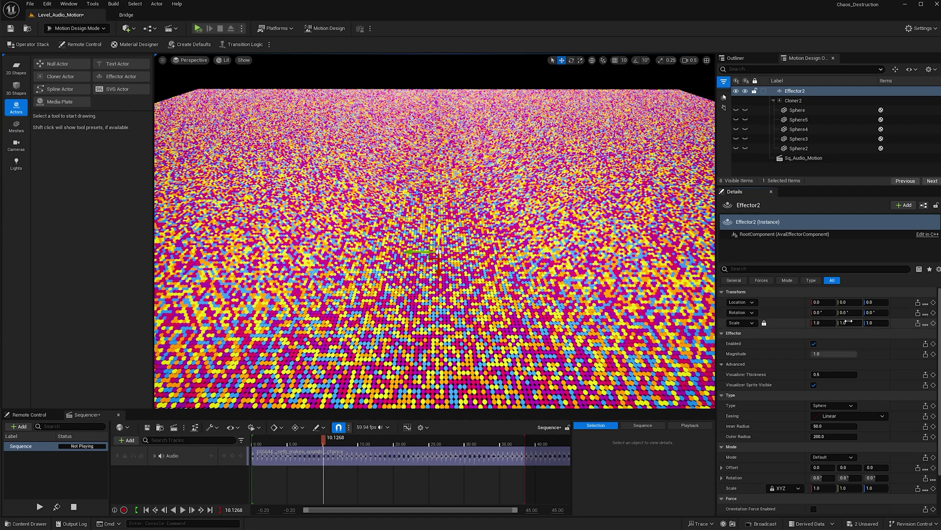
Set Effector2's scale and Visualizer Thickness to 10, then frame Cloner2's grid.
{"action": "left_click", "coordinate": [823, 322]}
{"action": "left_click", "coordinate": [833, 374]}
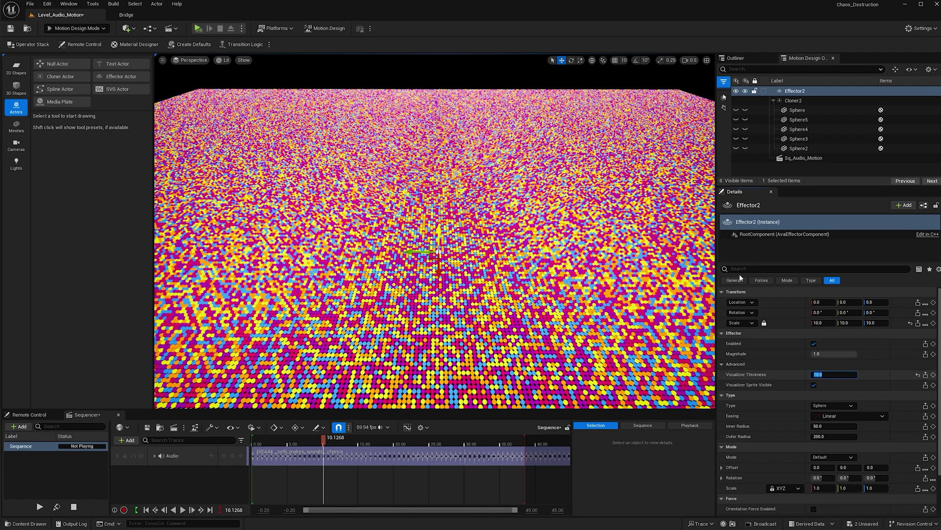
{"action": "left_click", "coordinate": [793, 100]}
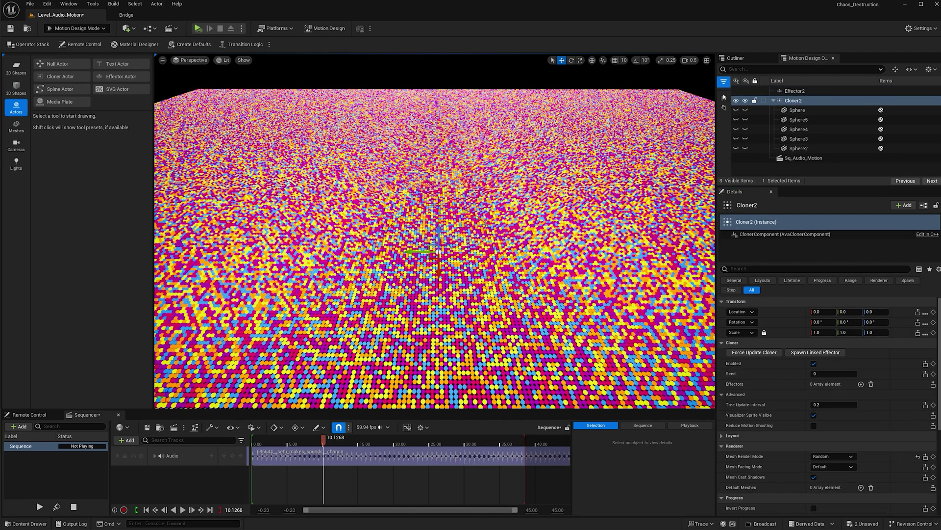
{"action": "key", "text": "f"}
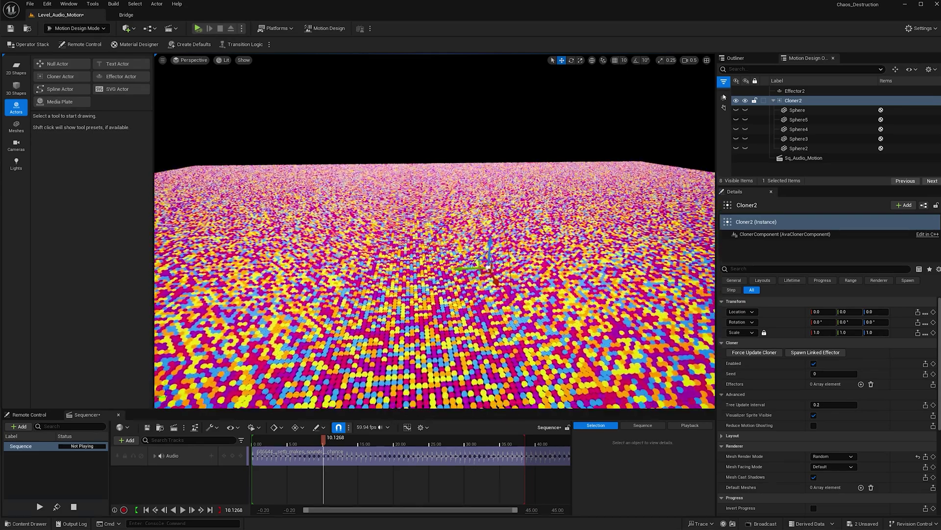
Set Effector2's mode Offset Z to 1000 and its mode scale to 10 on X, Y and Z.
{"action": "left_click", "coordinate": [794, 91]}
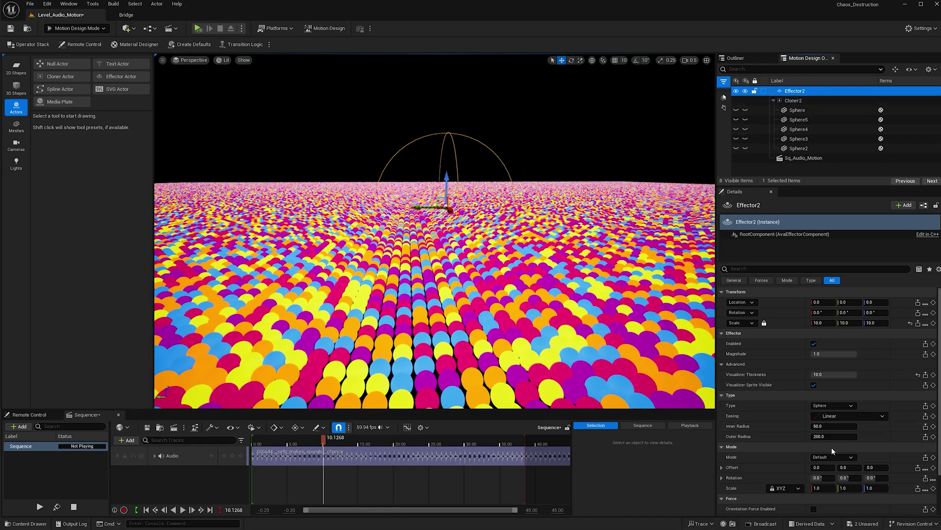
{"action": "left_click_drag", "start_coordinate": [875, 467], "coordinate": [861, 468]}
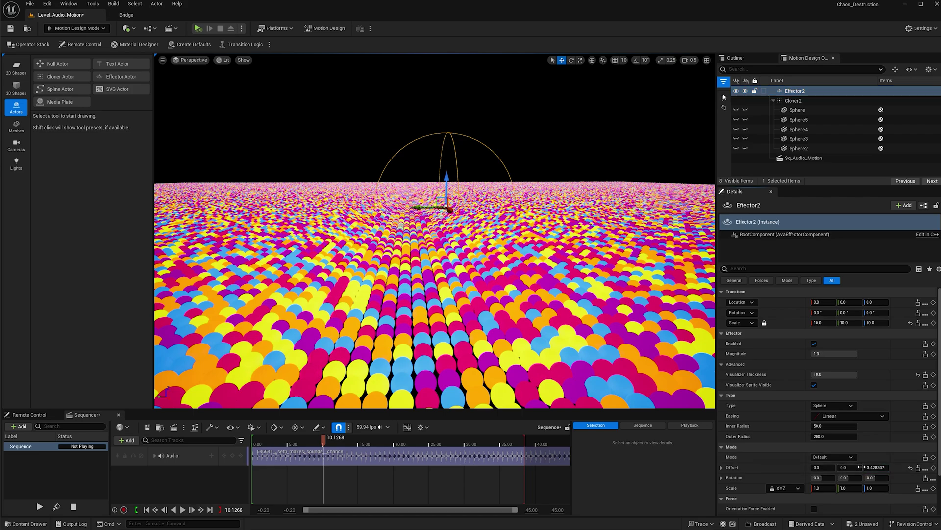
{"action": "type", "text": "1000"}
{"action": "left_click", "coordinate": [877, 487]}
{"action": "type", "text": "1"}
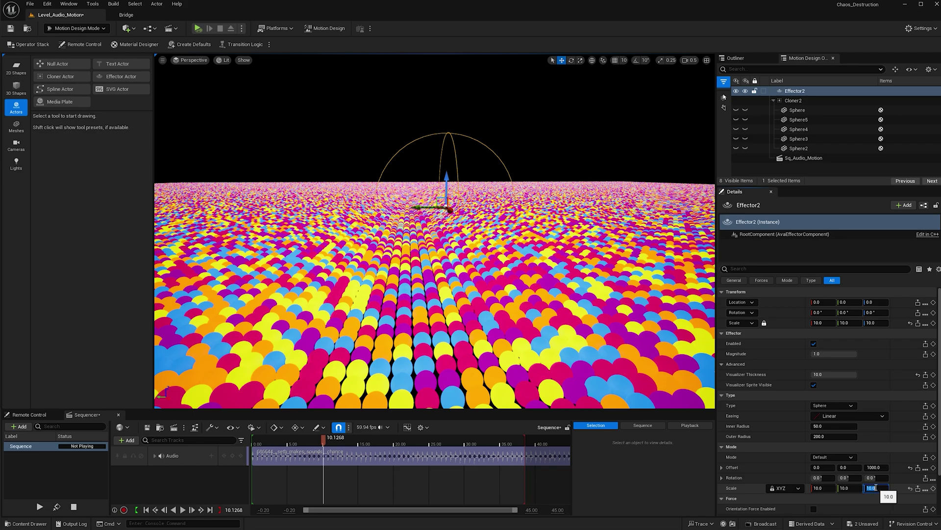
{"action": "left_click", "coordinate": [807, 100]}
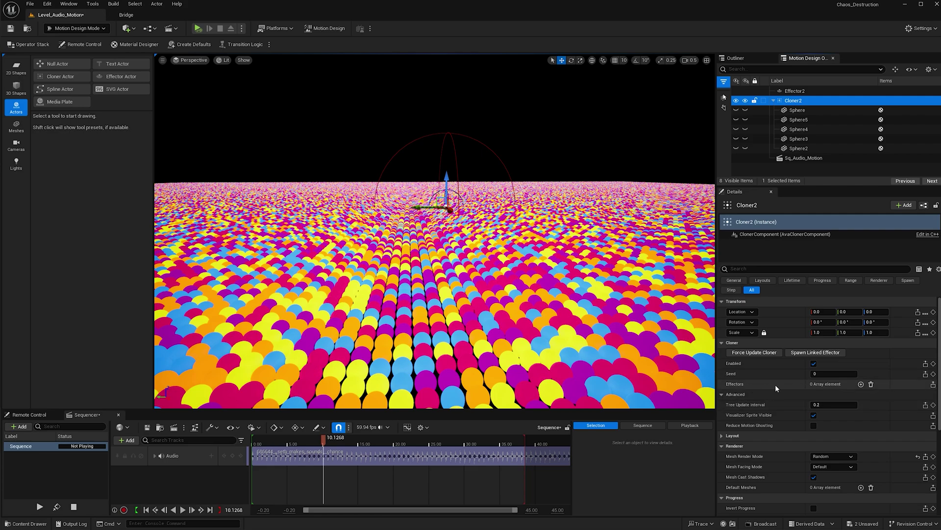
Add Effector2 to Cloner2's Effectors list and orbit to view the raised dome.
{"action": "left_click", "coordinate": [861, 384]}
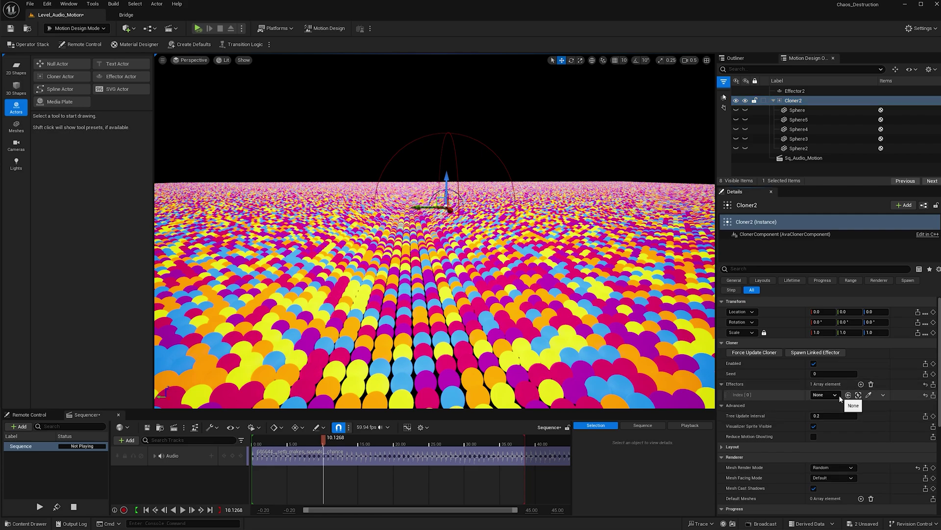
{"action": "left_click", "coordinate": [837, 394]}
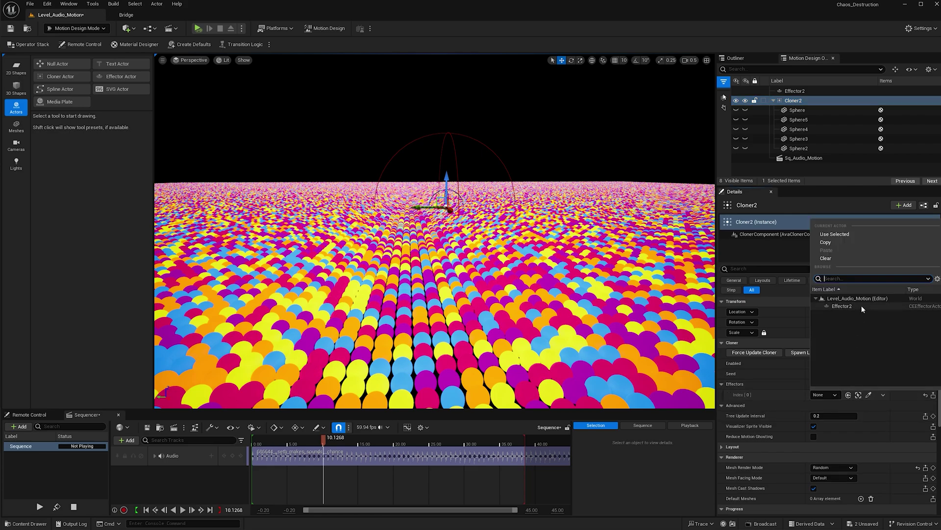
{"action": "left_click", "coordinate": [843, 306]}
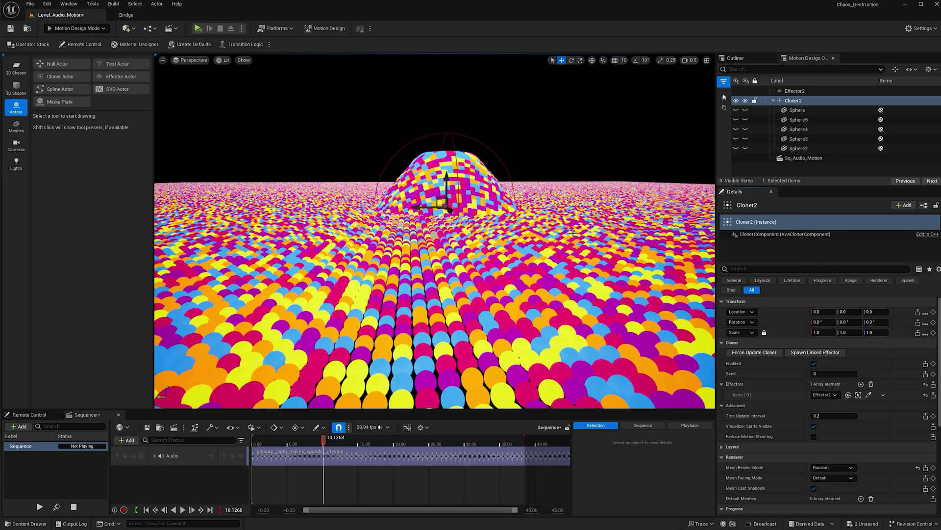
{"action": "right_click_drag", "start_coordinate": [435, 230], "coordinate": [442, 117]}
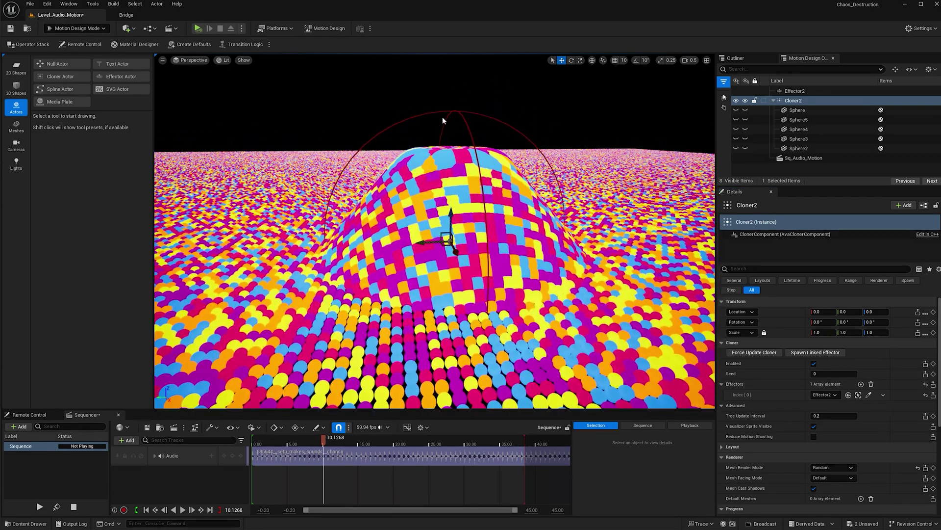
Set Effector2's Inner Radius to 1.0 and change its Easing from Linear to In Elastic.
{"action": "left_click", "coordinate": [792, 92]}
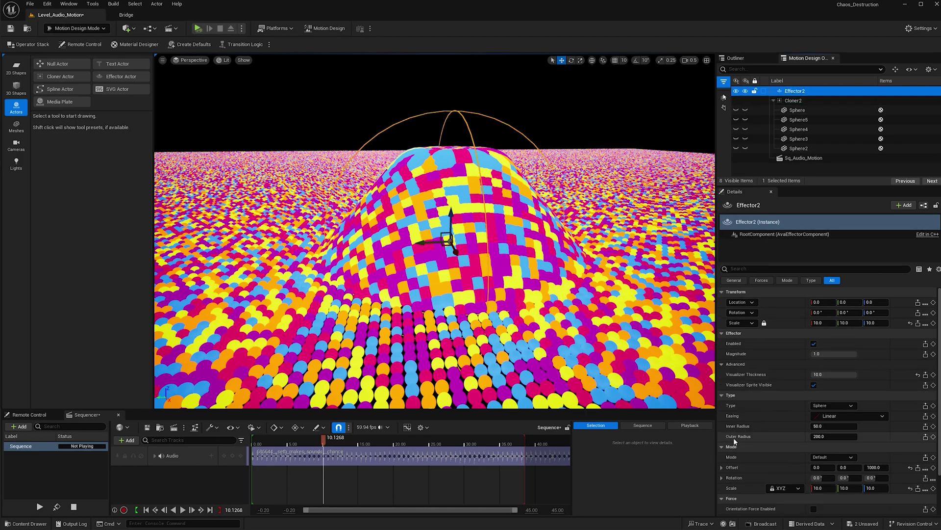
{"action": "left_click", "coordinate": [826, 426]}
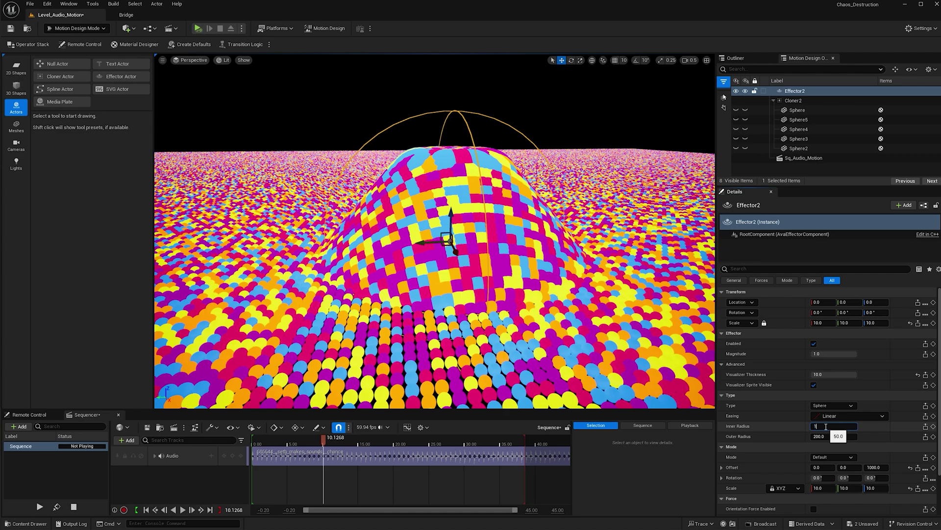
{"action": "key", "text": "Return"}
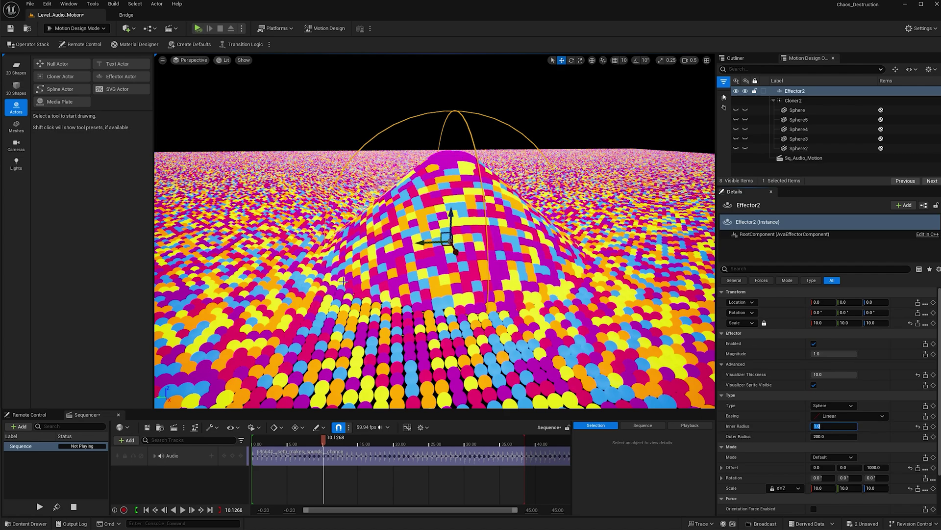
{"action": "left_click", "coordinate": [815, 415]}
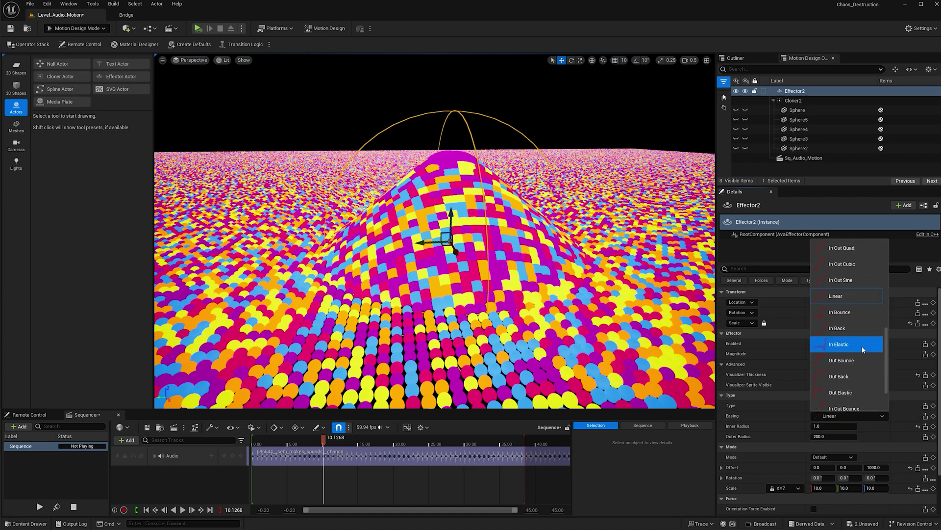
{"action": "left_click", "coordinate": [861, 345]}
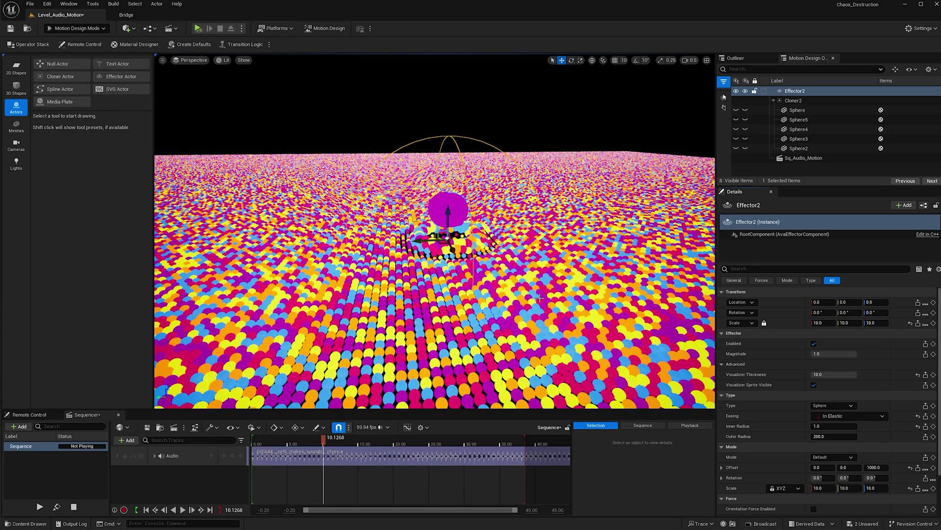
{"action": "left_click", "coordinate": [472, 456]}
Delete the Sequencer audio clip and add a SoundWave Scale animator to Effector2's Magnitude.
{"action": "key", "text": "Delete"}
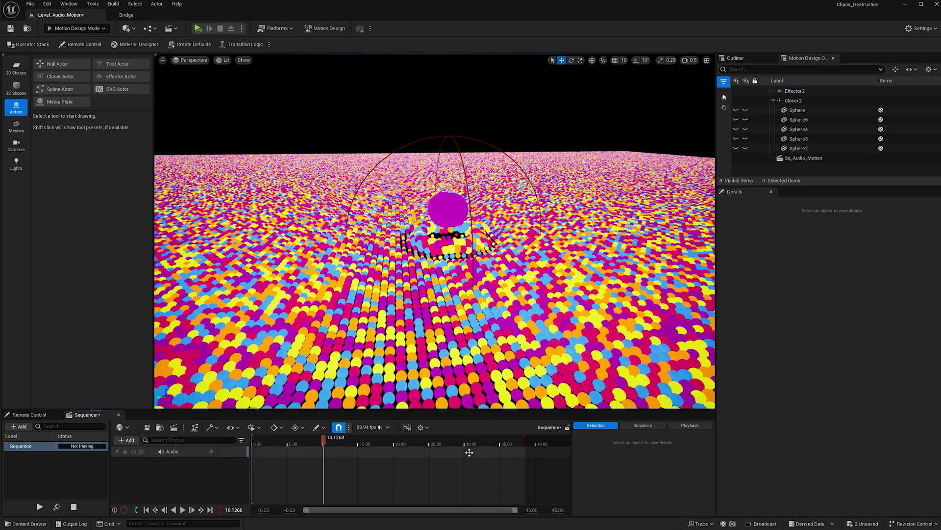
{"action": "left_click", "coordinate": [808, 91]}
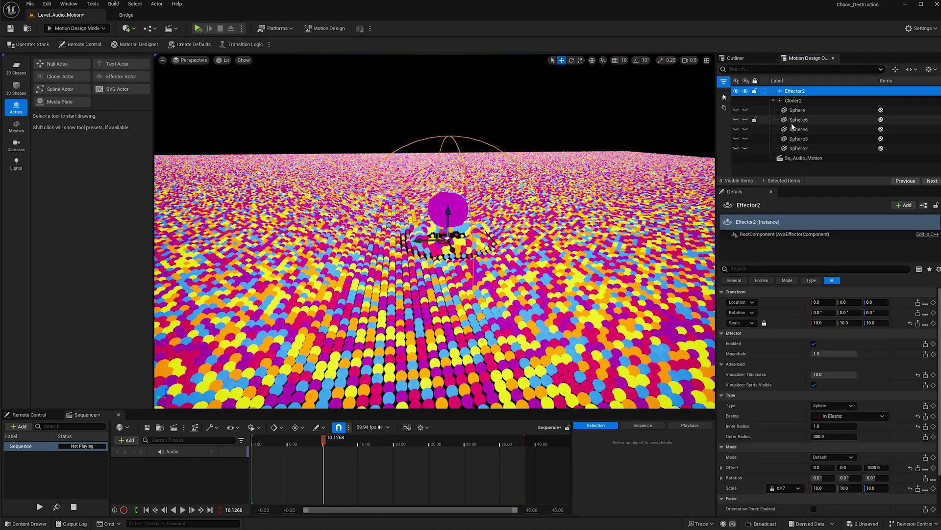
{"action": "right_click", "coordinate": [835, 355]}
{"action": "mouse_move", "coordinate": [863, 469]}
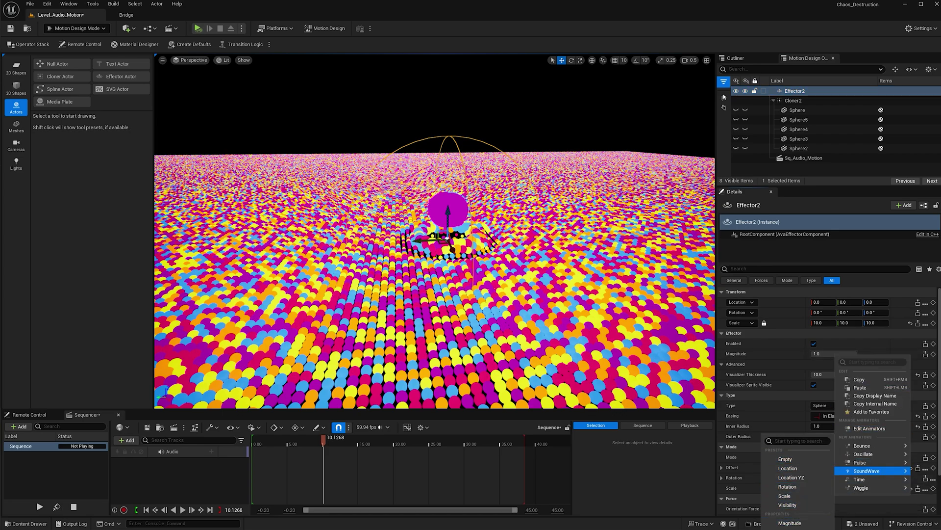
{"action": "left_click", "coordinate": [809, 497]}
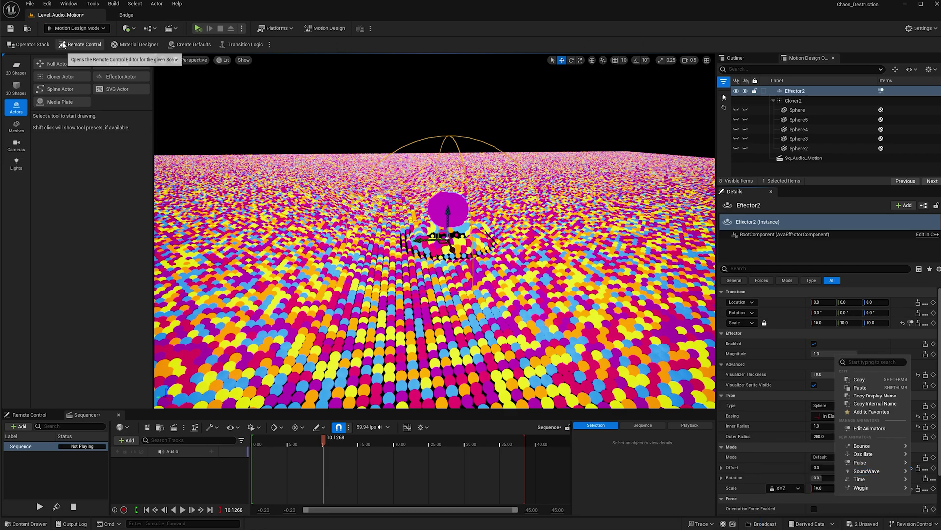
{"action": "left_click", "coordinate": [22, 44]}
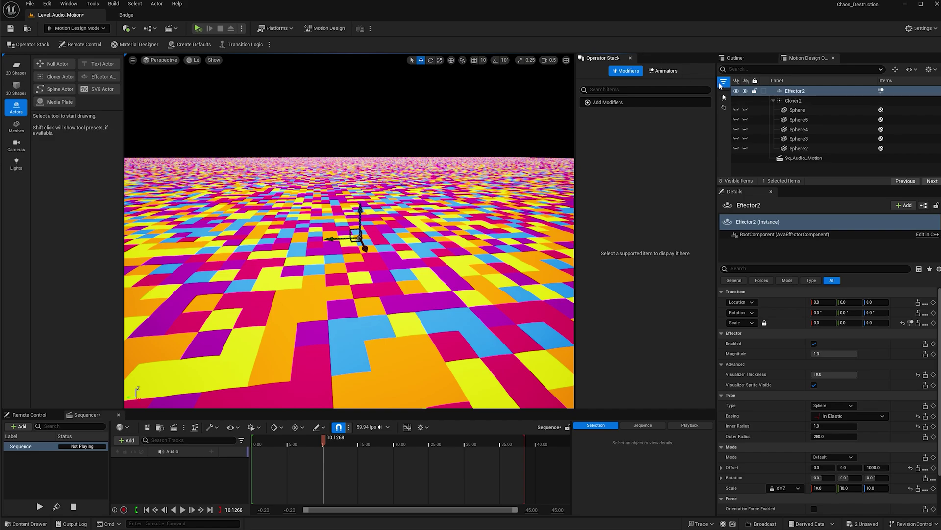
Assign the downloaded music sound wave as the animator's Sampled Sound Wave.
{"action": "left_click", "coordinate": [663, 72]}
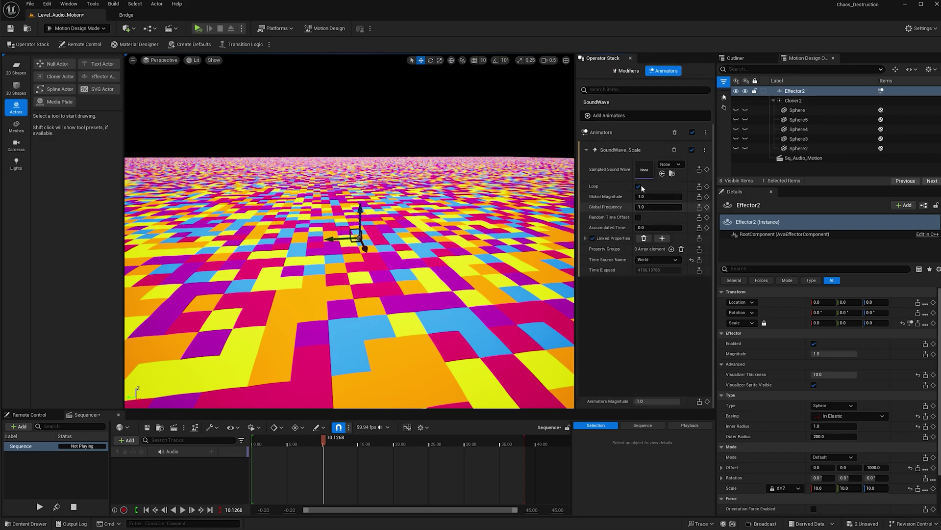
{"action": "key", "text": "ctrl+space"}
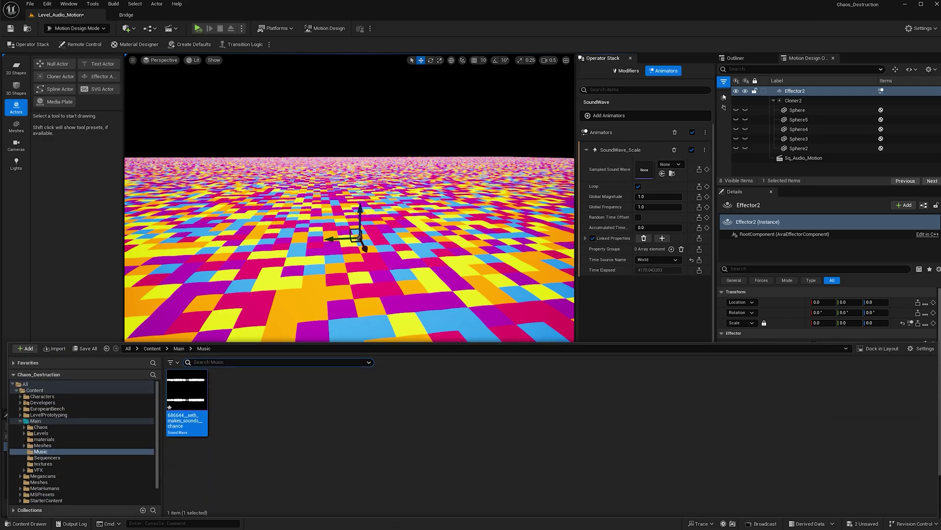
{"action": "key", "text": "alt+Tab"}
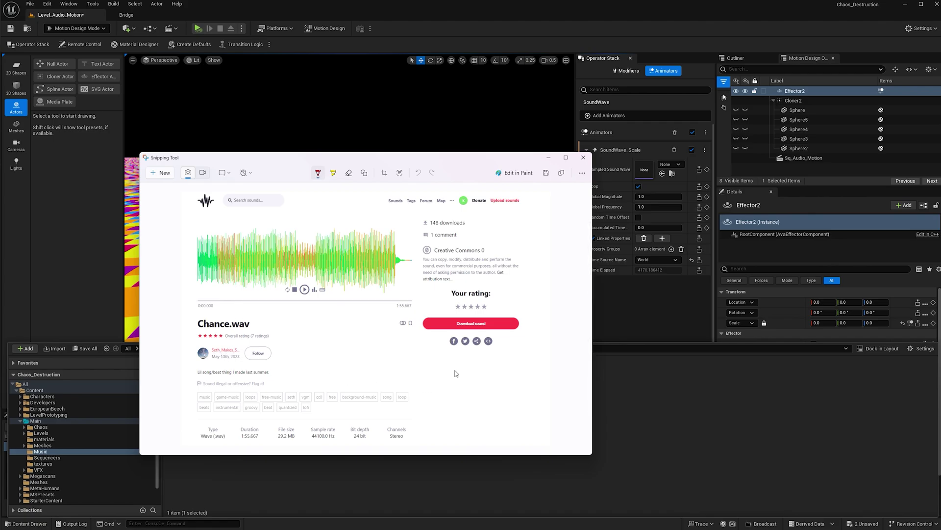
{"action": "left_click", "coordinate": [551, 159]}
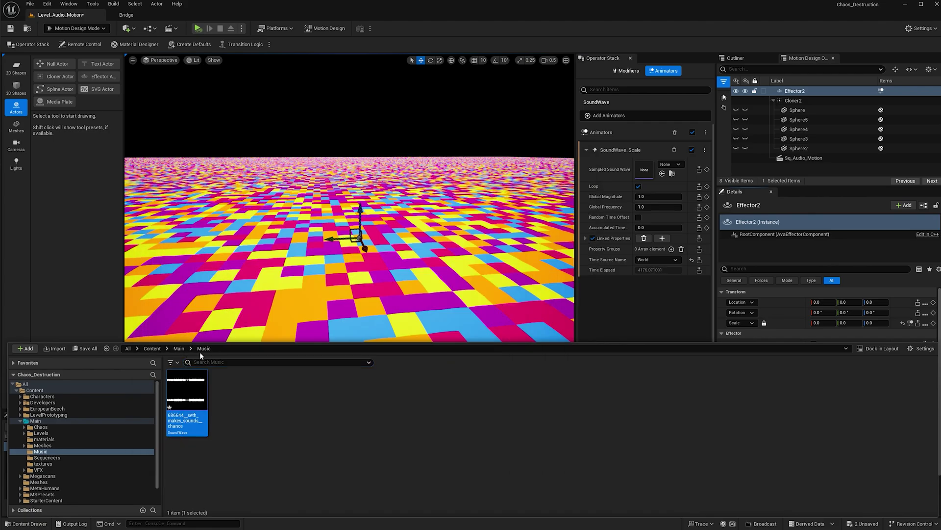
{"action": "left_click", "coordinate": [662, 174]}
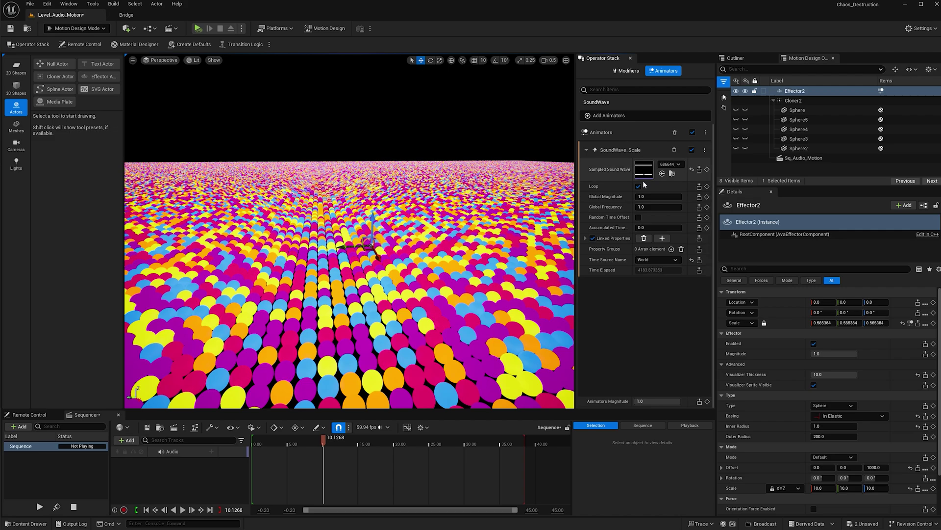
Set the SoundWave_Scale animator's Global Magnitude to 250.
{"action": "left_click", "coordinate": [659, 197]}
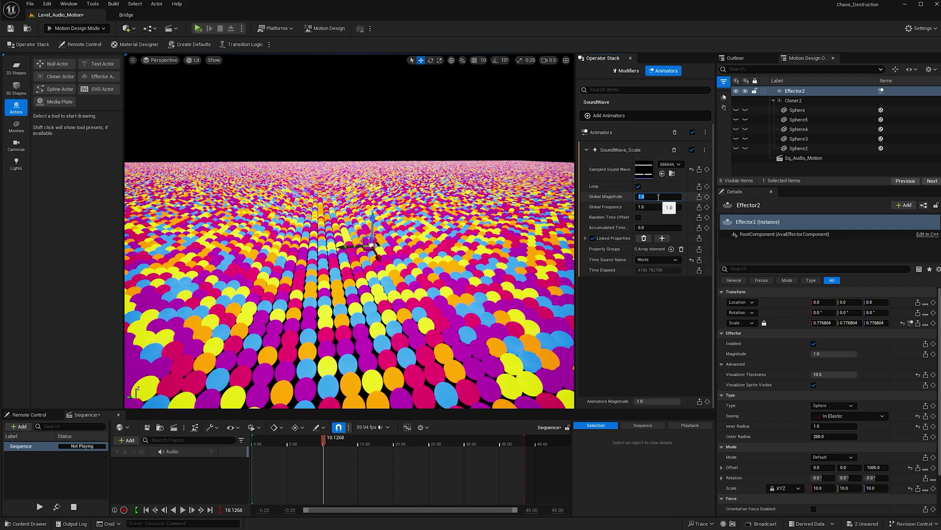
{"action": "type", "text": "250"}
{"action": "key", "text": "Return"}
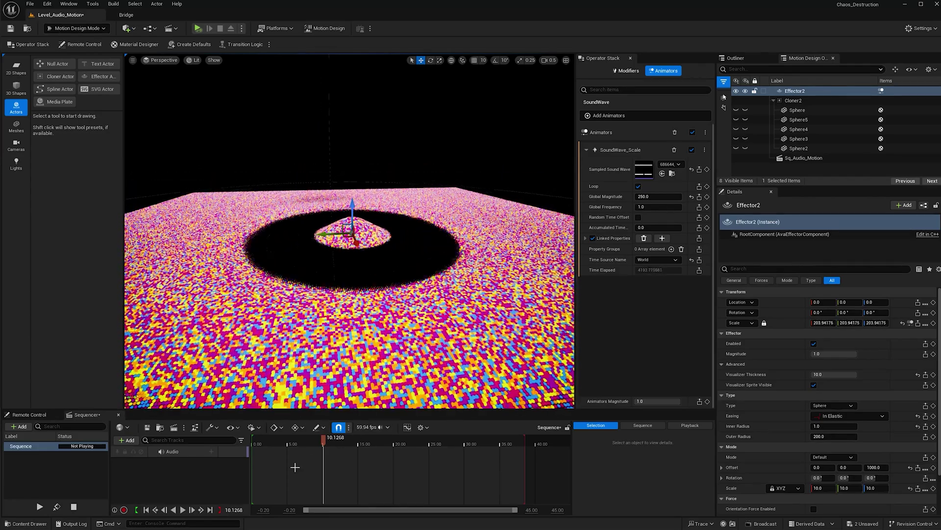
{"action": "key", "text": "ctrl+space"}
Add the music sound wave to the sequence's Audio track.
{"action": "left_click_drag", "start_coordinate": [191, 402], "coordinate": [338, 270]}
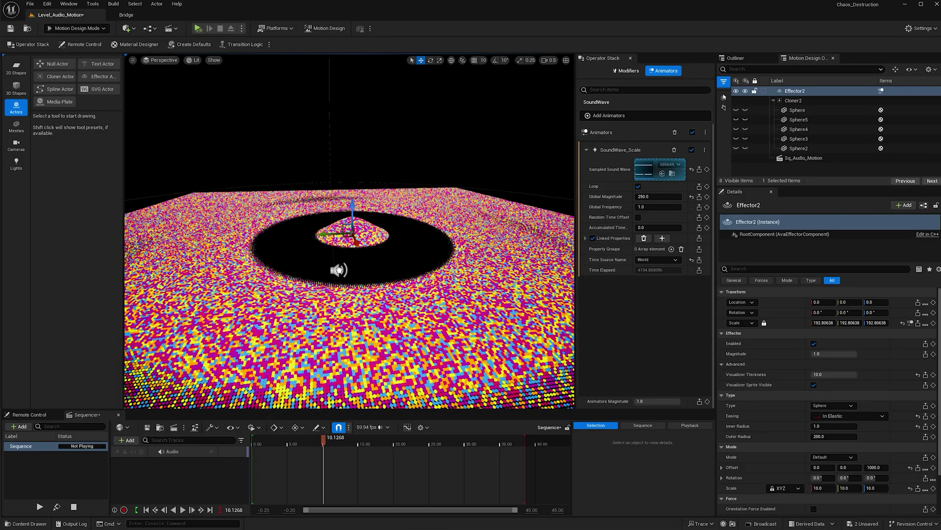
{"action": "left_click_drag", "start_coordinate": [250, 455], "coordinate": [252, 453]}
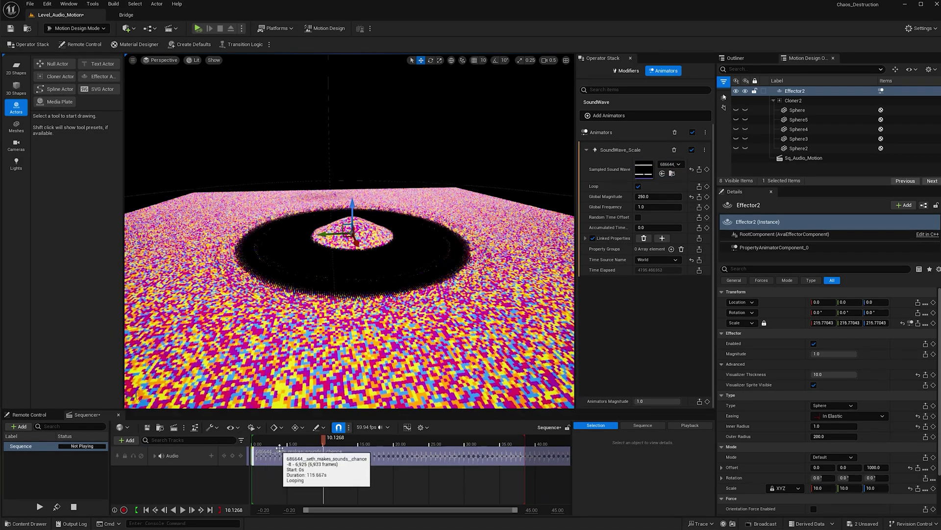
{"action": "left_click", "coordinate": [181, 29]}
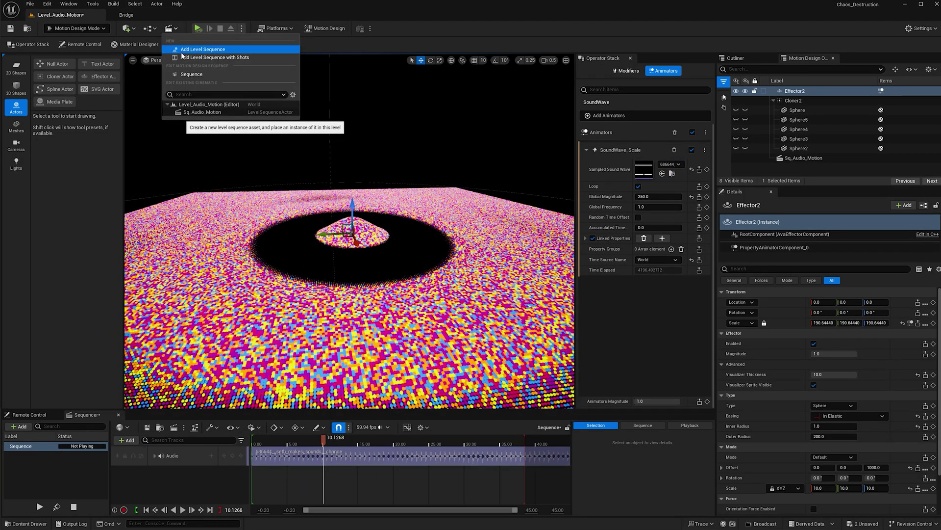
{"action": "left_click", "coordinate": [257, 10]}
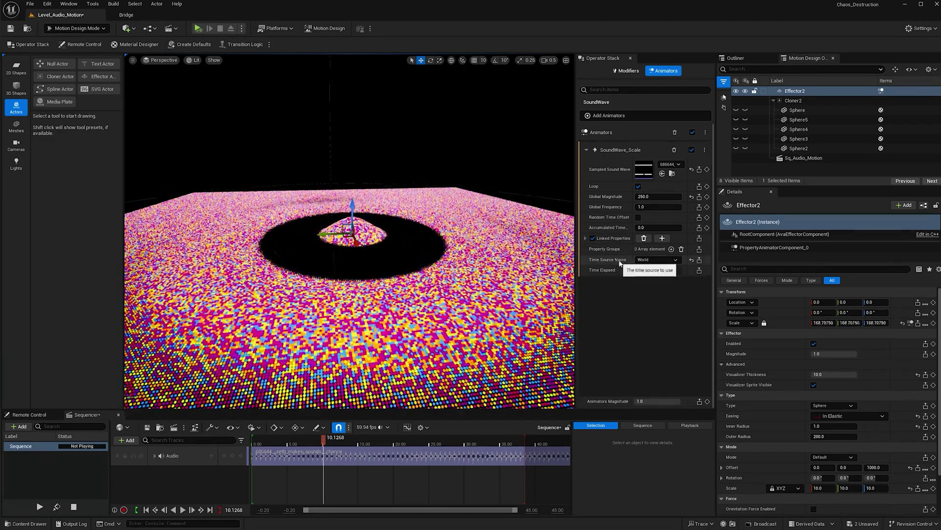
Time the animator from sequence AvaSequence_0 and play the sequence.
{"action": "left_click", "coordinate": [651, 282]}
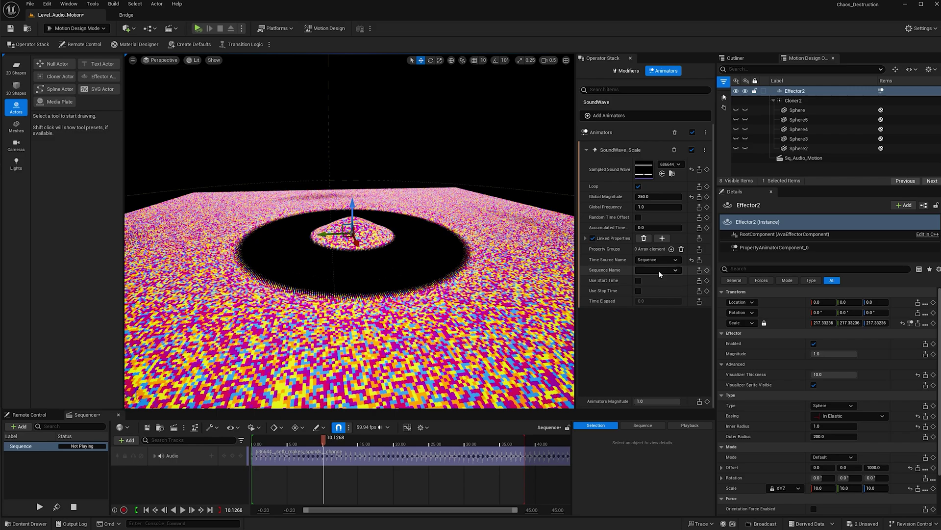
{"action": "left_click", "coordinate": [660, 270]}
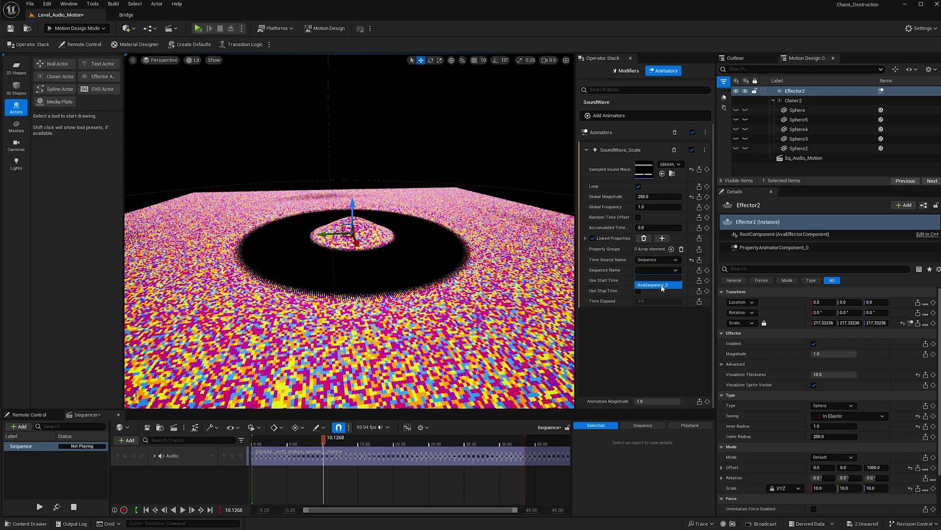
{"action": "left_click", "coordinate": [661, 284]}
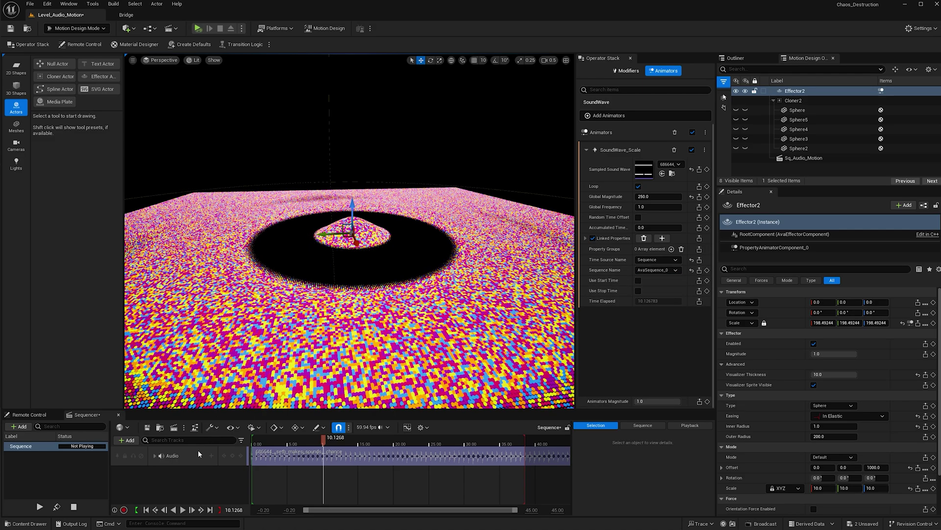
{"action": "left_click", "coordinate": [183, 510]}
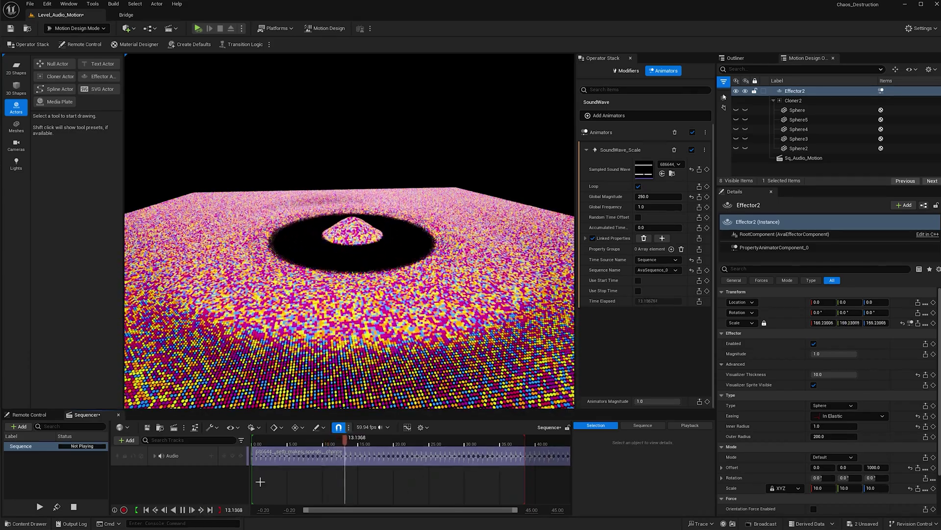
{"action": "key", "text": "XF86AudioLowerVolume"}
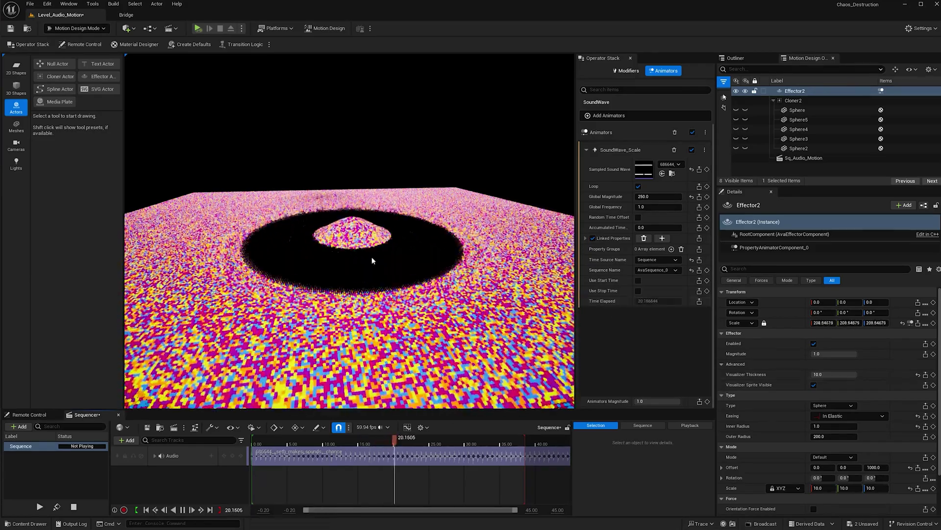
Set Effector2's Magnitude to 0.25 and its Z offset to 50000.
{"action": "left_click", "coordinate": [822, 353]}
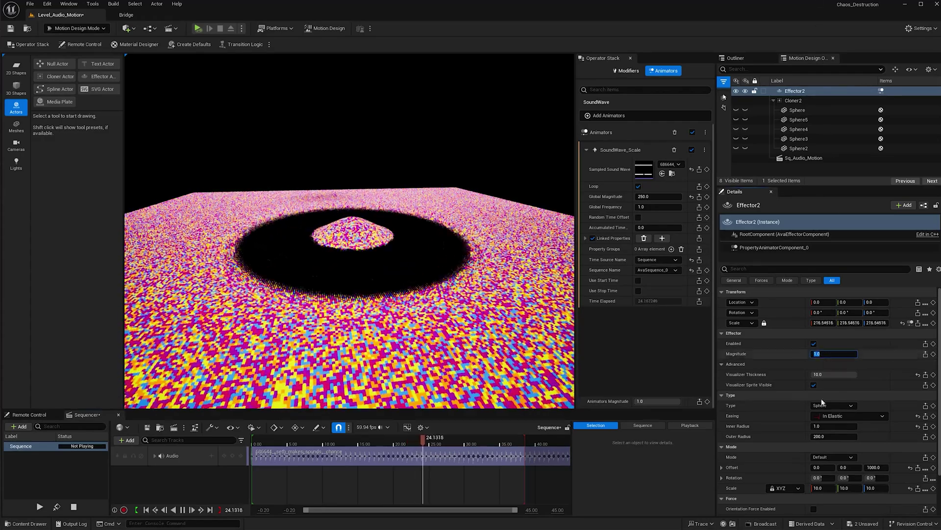
{"action": "type", "text": "0.25"}
{"action": "key", "text": "Return"}
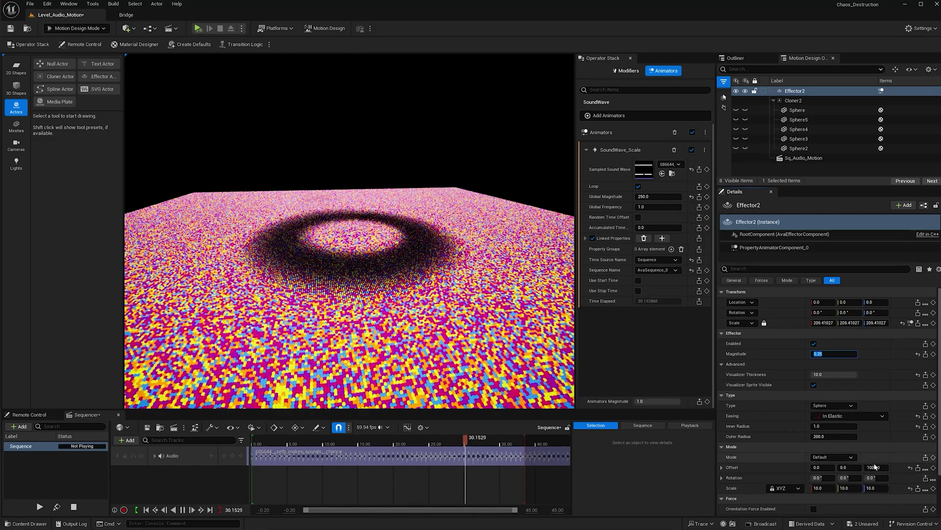
{"action": "left_click", "coordinate": [881, 467]}
{"action": "type", "text": "50"}
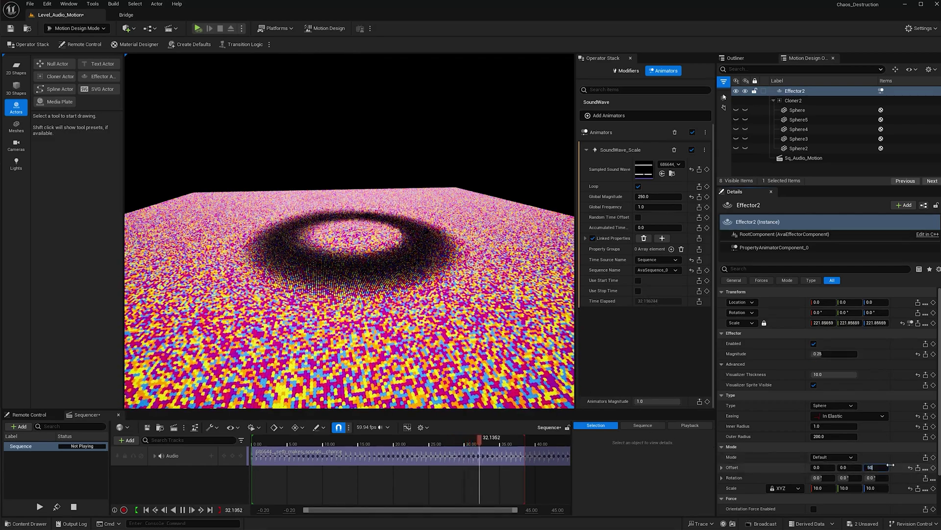
{"action": "type", "text": "000"}
{"action": "key", "text": "Return"}
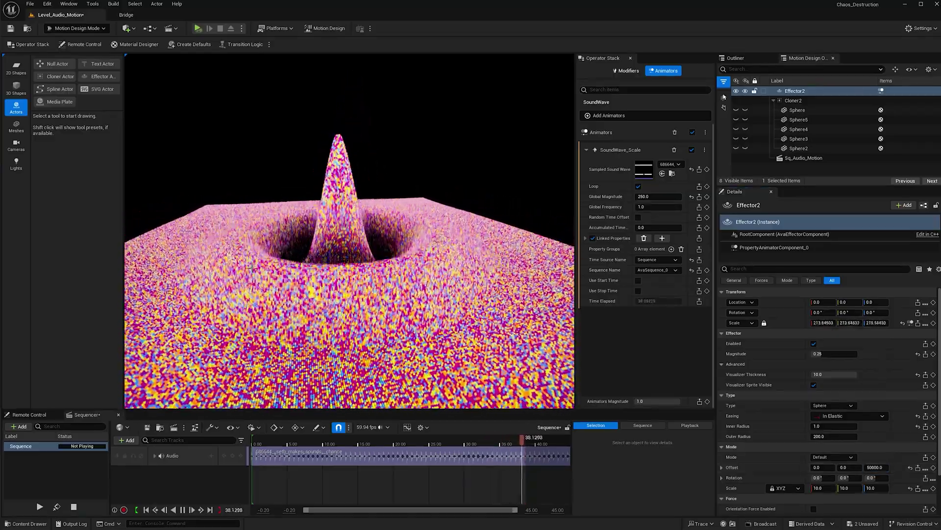
{"action": "key", "text": "g"}
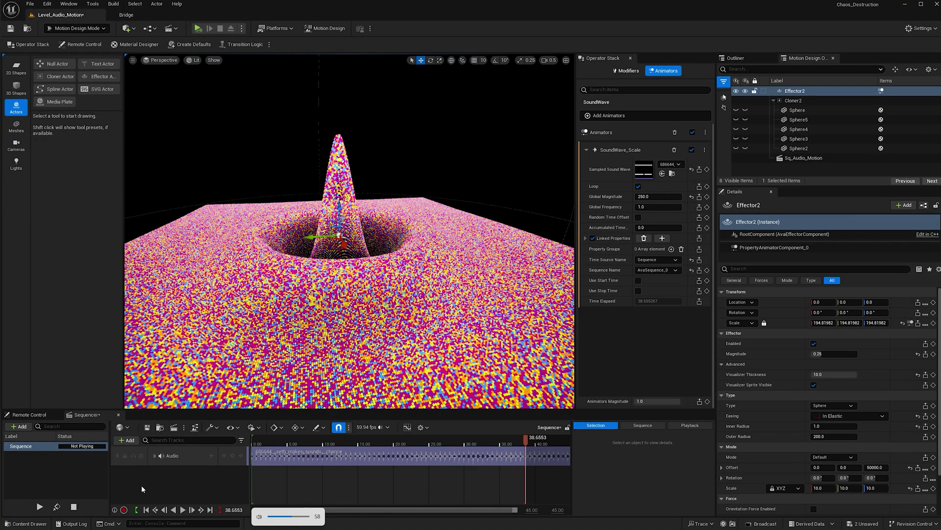
{"action": "key", "text": "g"}
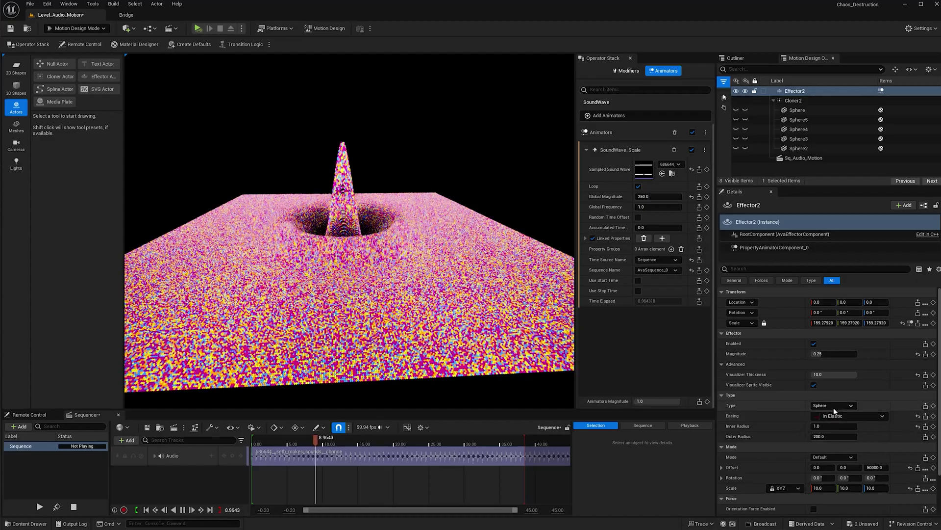
{"action": "left_click", "coordinate": [831, 427]}
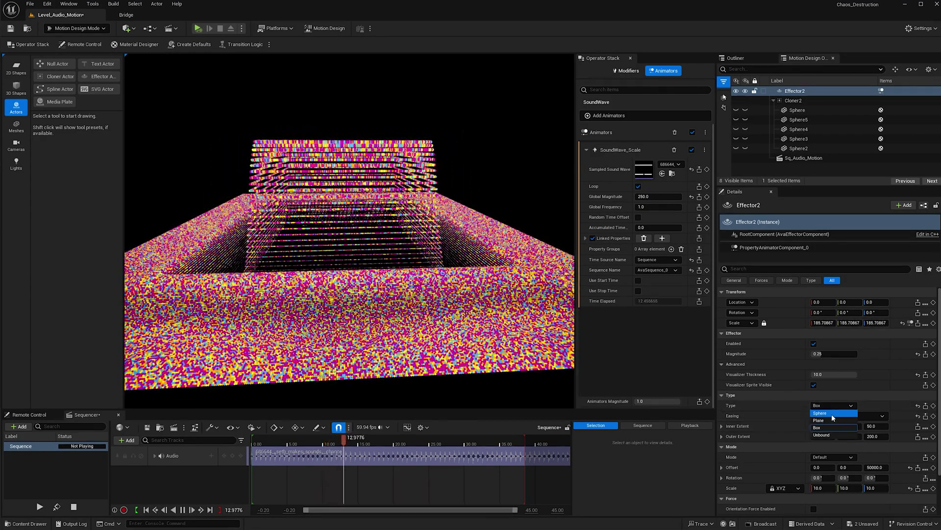
{"action": "left_click", "coordinate": [832, 415]}
{"action": "left_click", "coordinate": [832, 416]}
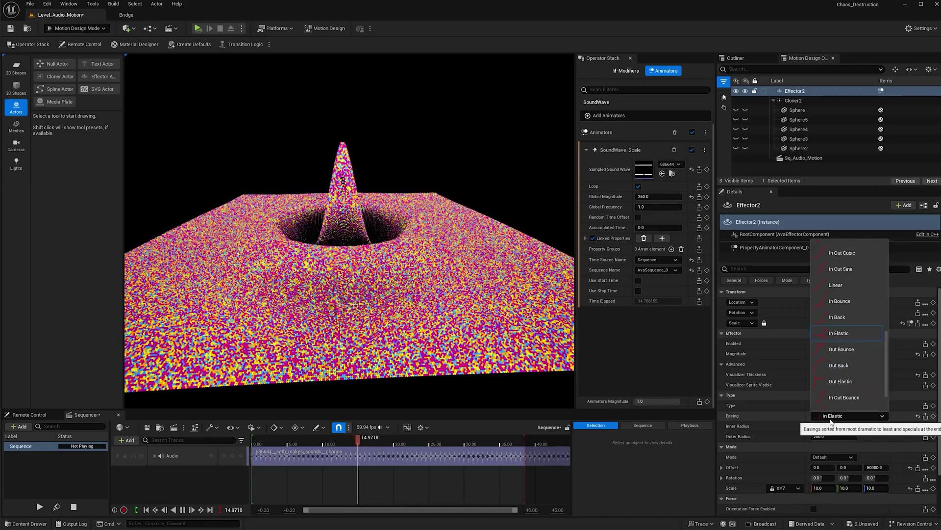
{"action": "left_click", "coordinate": [852, 310]}
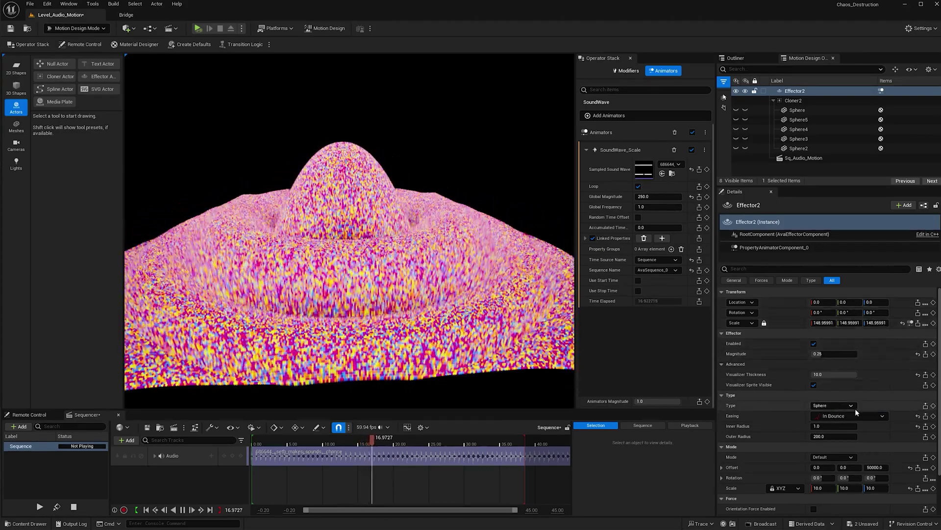
{"action": "left_click", "coordinate": [853, 415]}
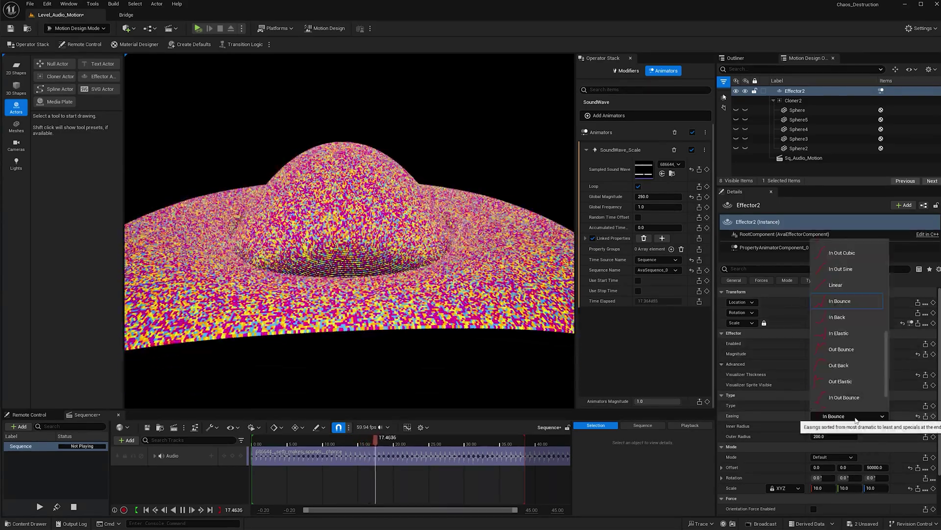
{"action": "left_click", "coordinate": [846, 333]}
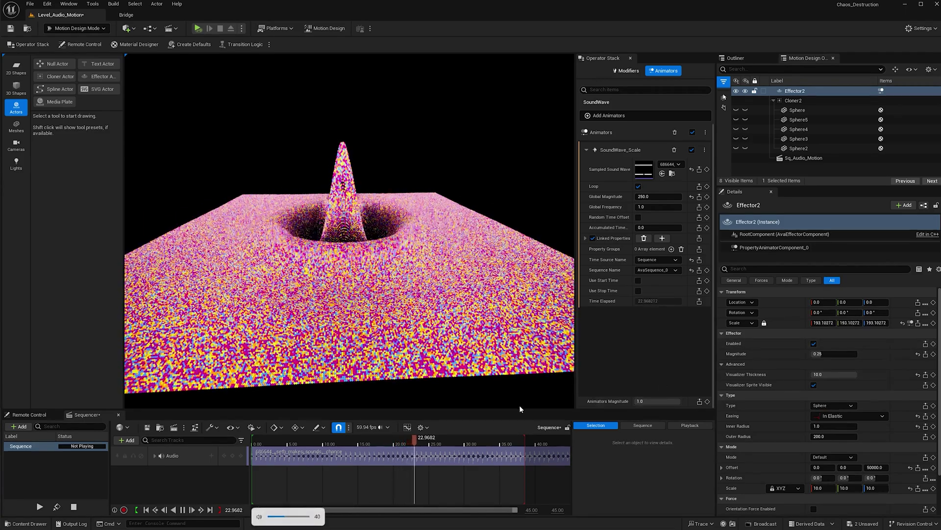